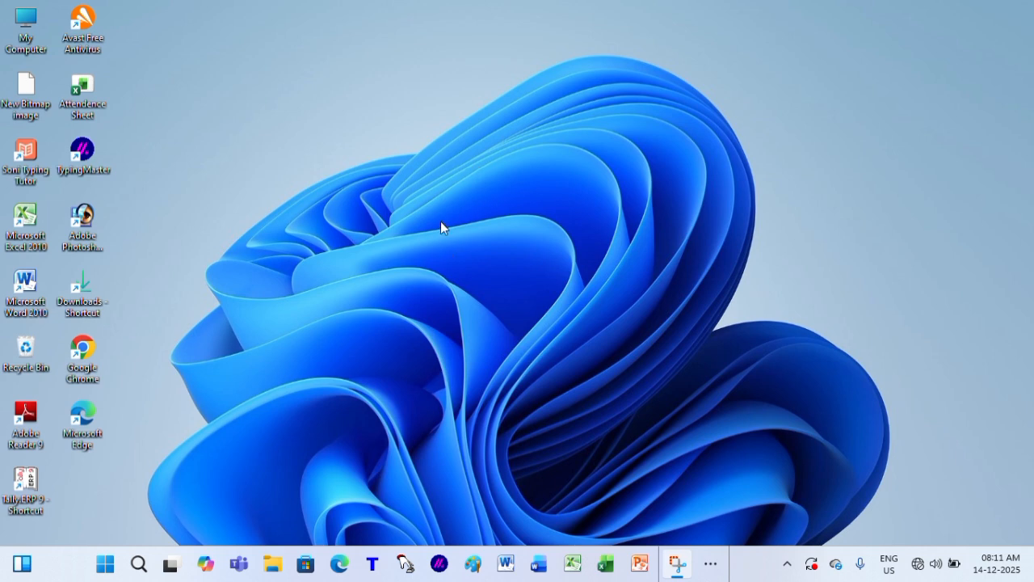
# - Launch Paint from a Windows search for "paint" and close it again
pyautogui.click(139, 564)
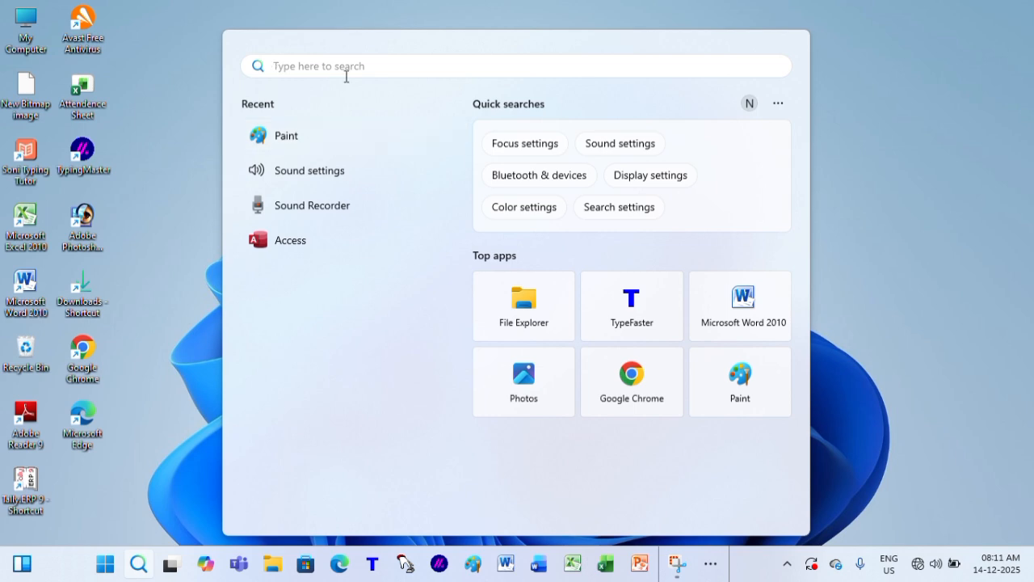
pyautogui.write('paint')
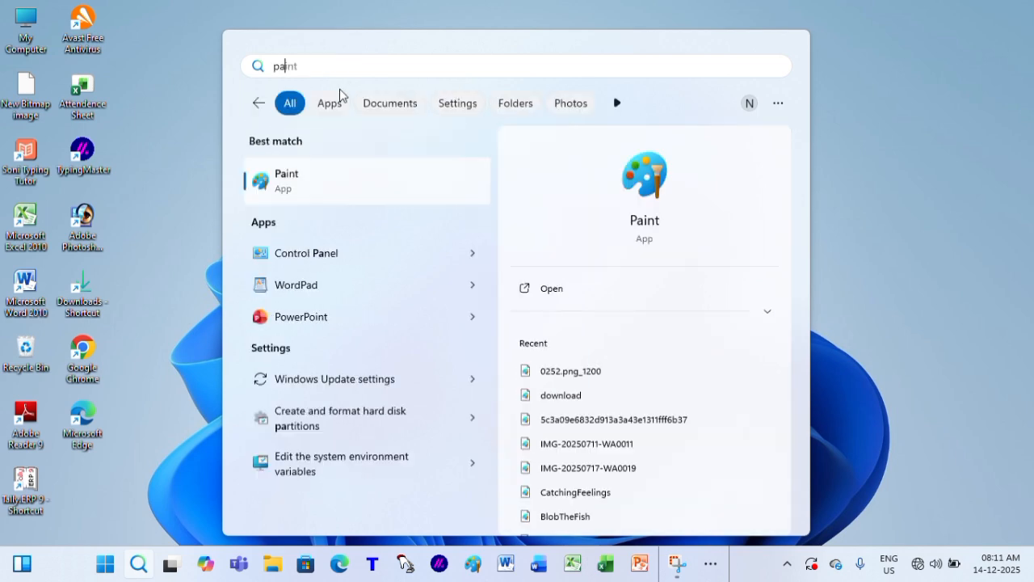
pyautogui.click(304, 194)
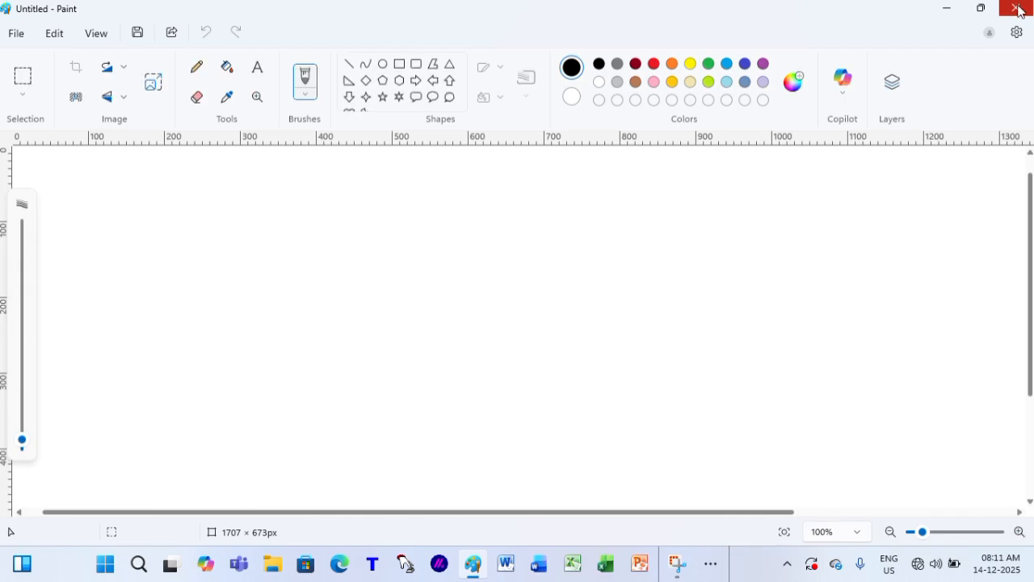
pyautogui.click(1015, 8)
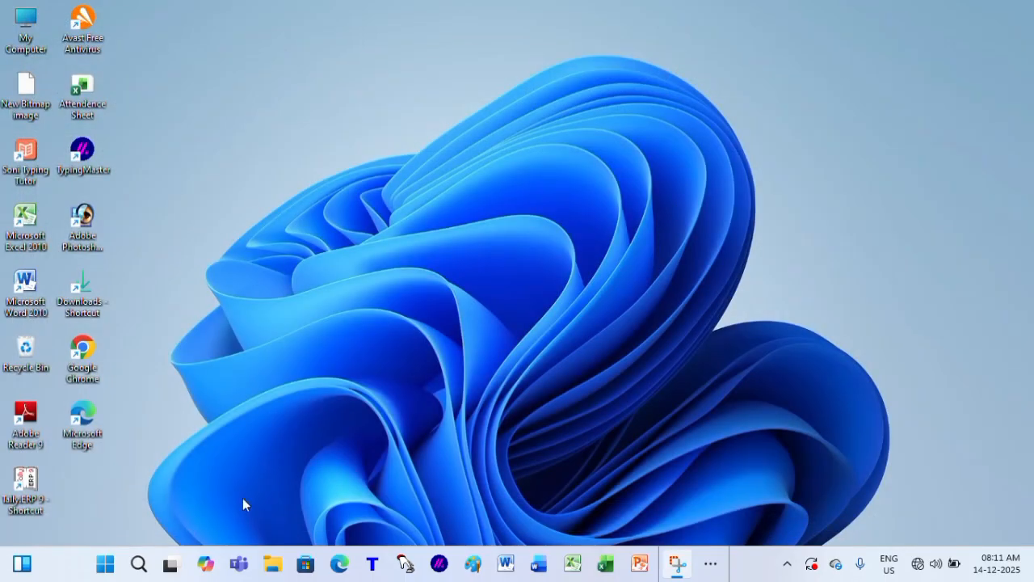
# - Launch Paint by running the command mspaint
pyautogui.press('super+r')
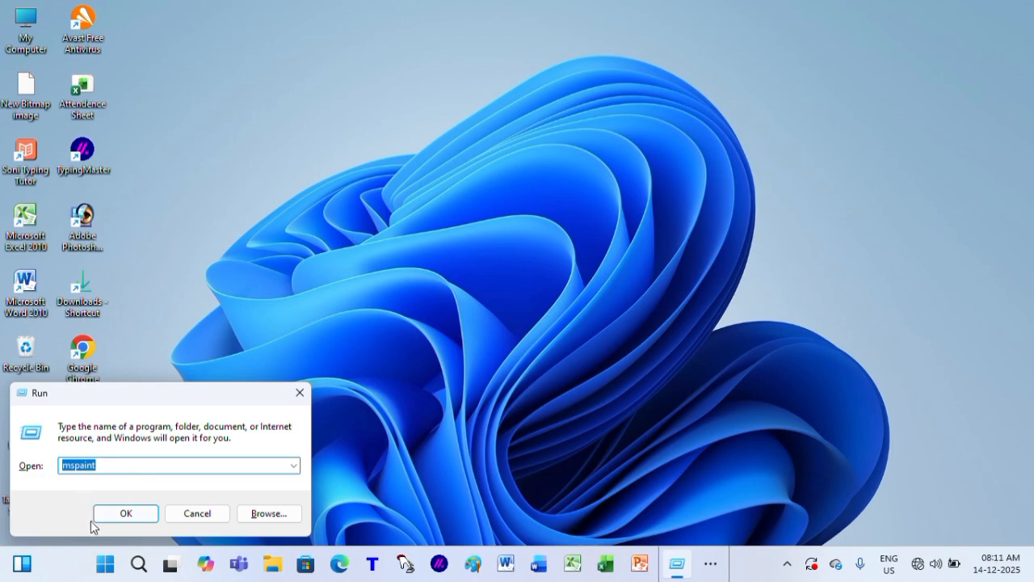
pyautogui.click(120, 514)
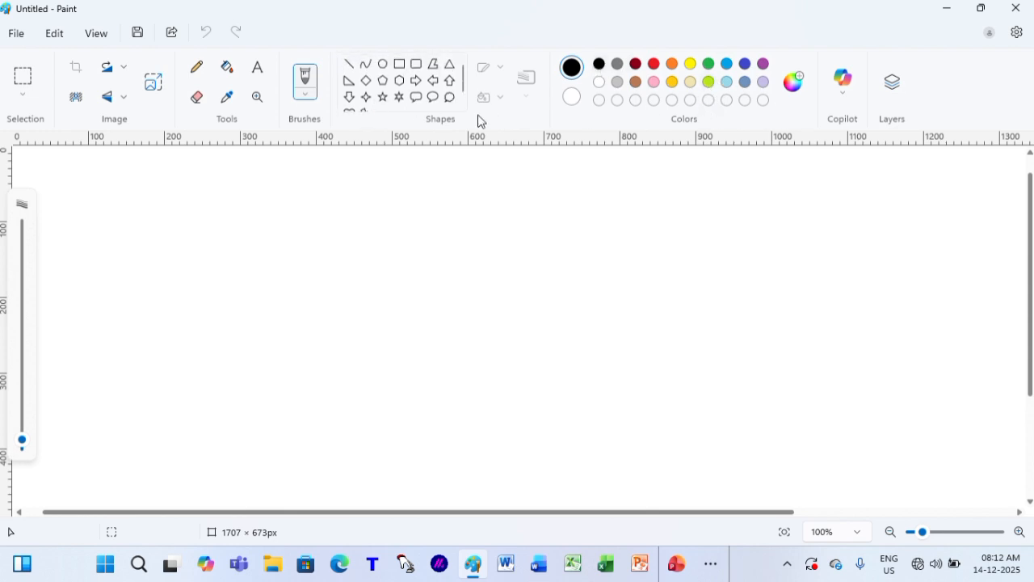
# - Draw a black pentagon about 432 × 293 px and beside it a rectangle about 471 × 309 px
pyautogui.click(383, 80)
pyautogui.moveTo(51, 190); pyautogui.dragTo(379, 412)
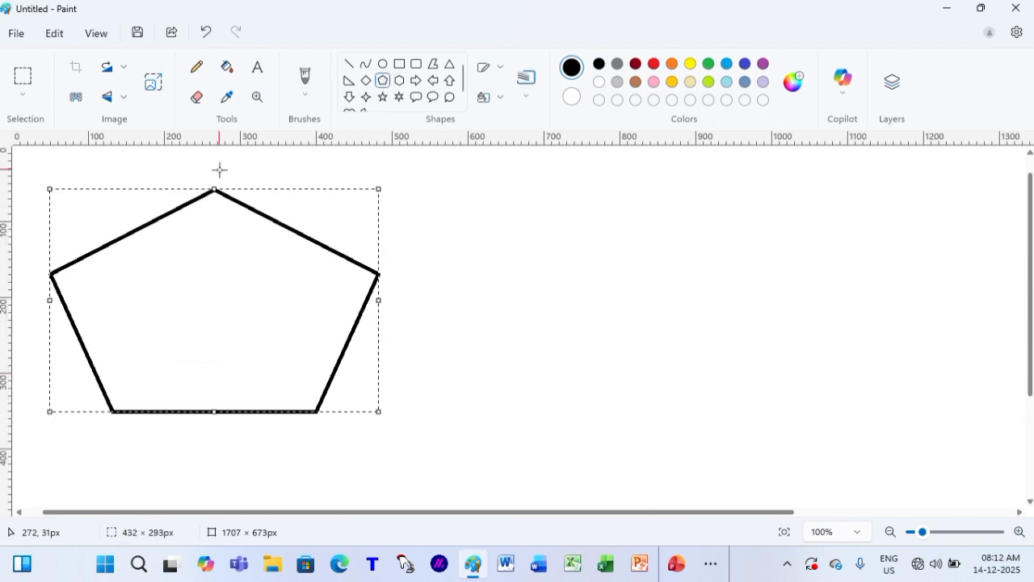
pyautogui.click(399, 64)
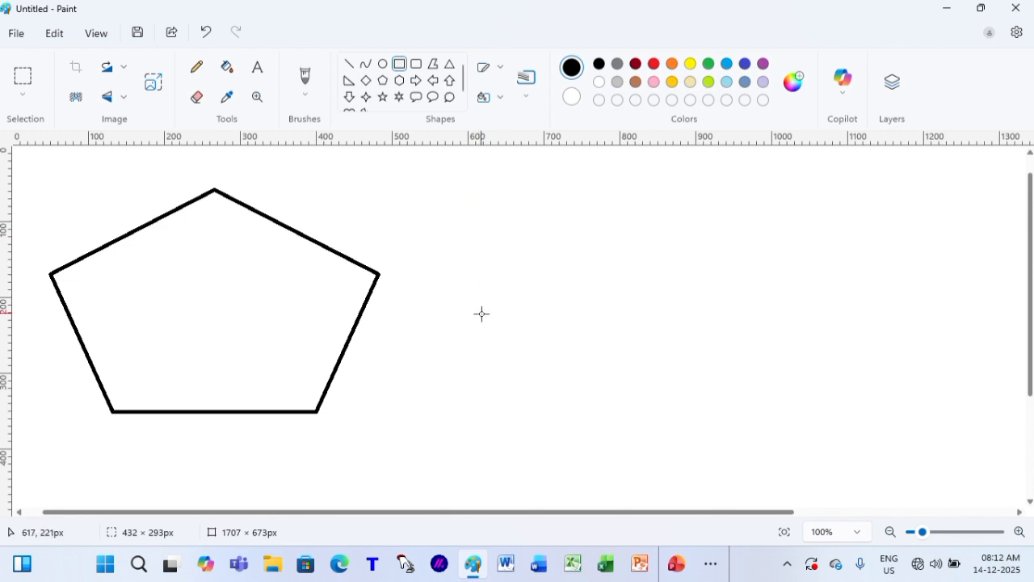
pyautogui.moveTo(454, 200); pyautogui.dragTo(812, 434)
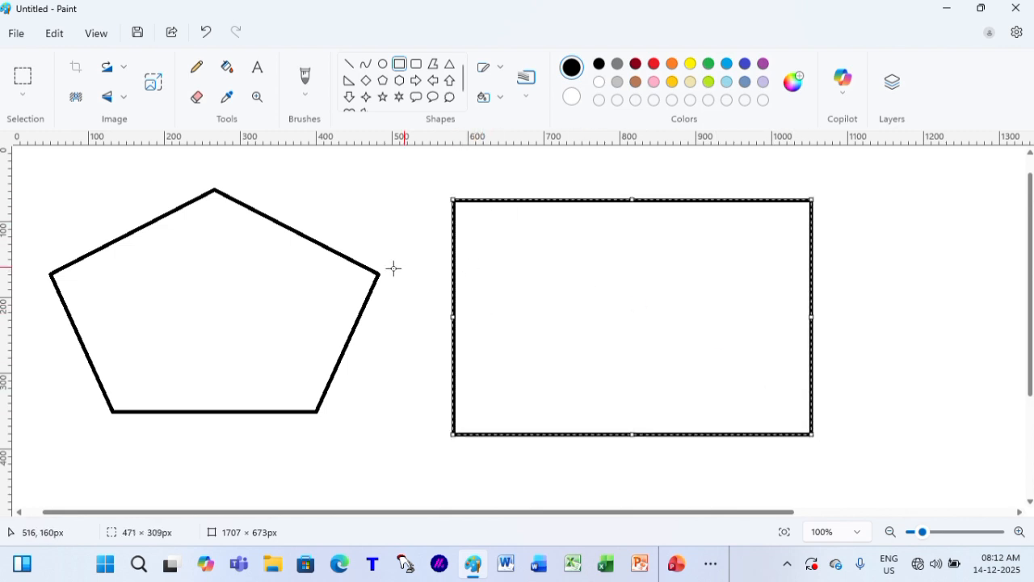
pyautogui.click(261, 316)
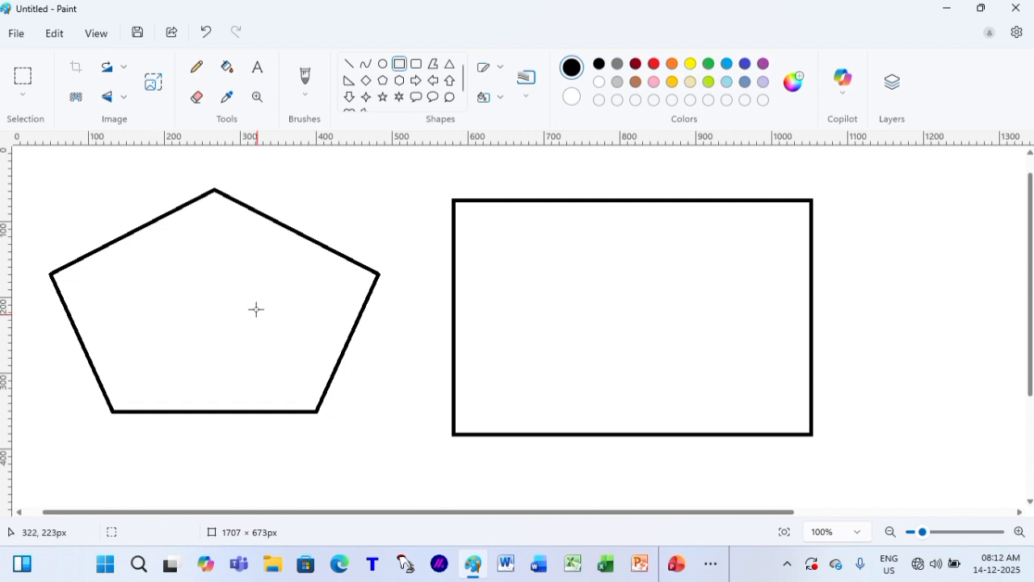
# - Fill the rectangle and the pentagon with green
pyautogui.click(227, 67)
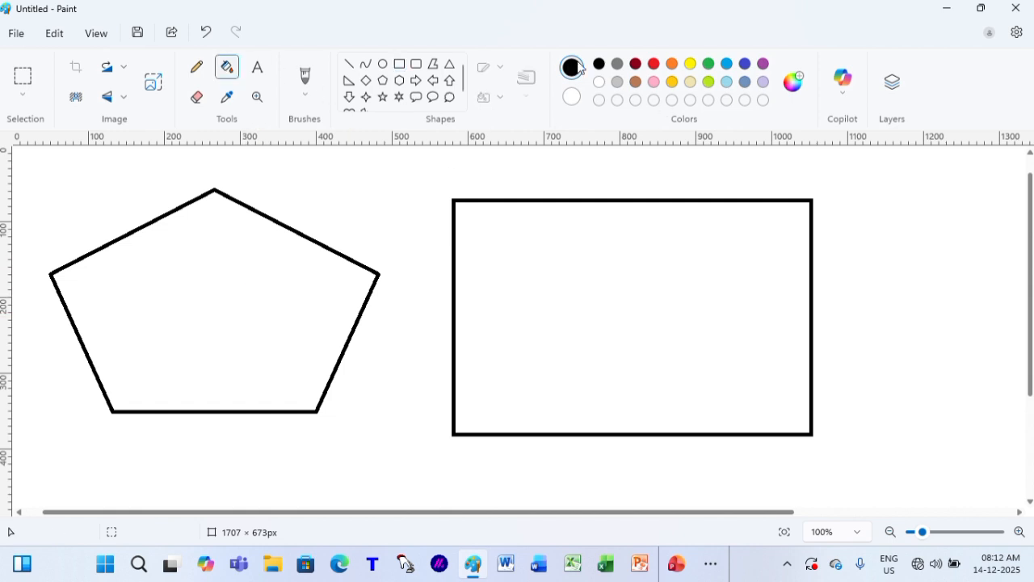
pyautogui.click(714, 65)
pyautogui.click(663, 312)
pyautogui.click(228, 313)
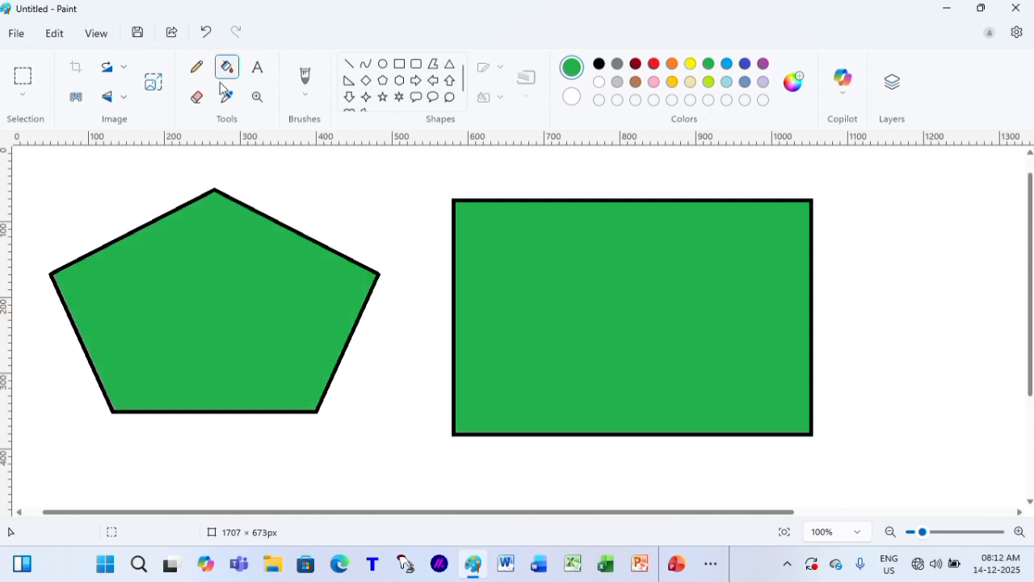
# - Fill the canvas background around both shapes with yellow
pyautogui.click(690, 64)
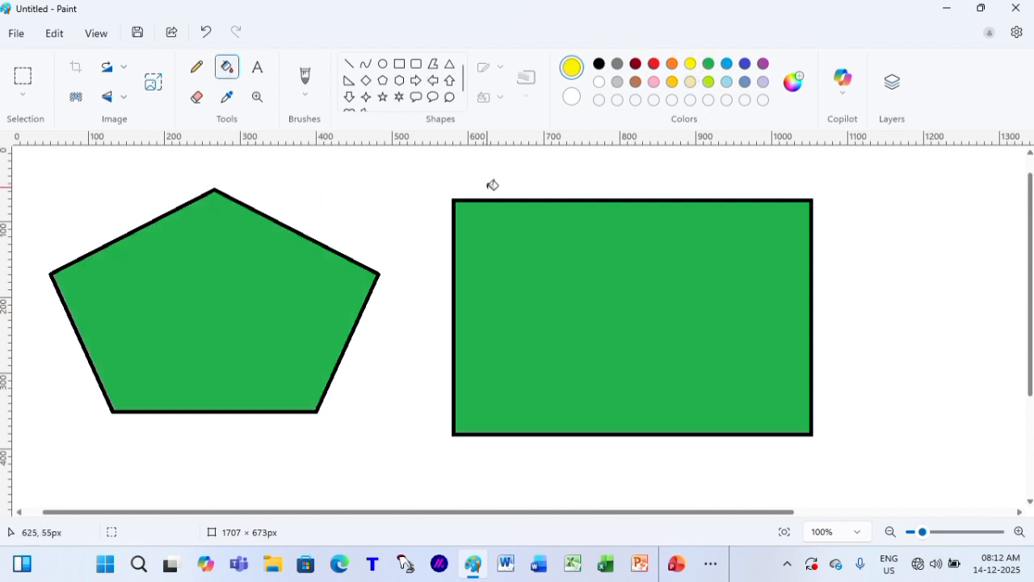
pyautogui.click(358, 187)
pyautogui.scroll(-3, 824, 243)
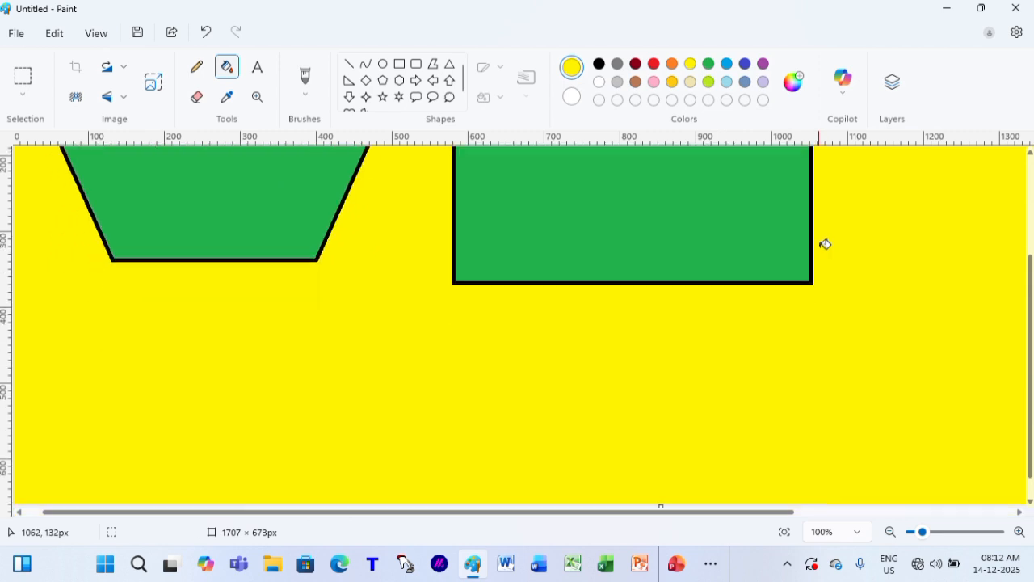
pyautogui.scroll(4, 824, 243)
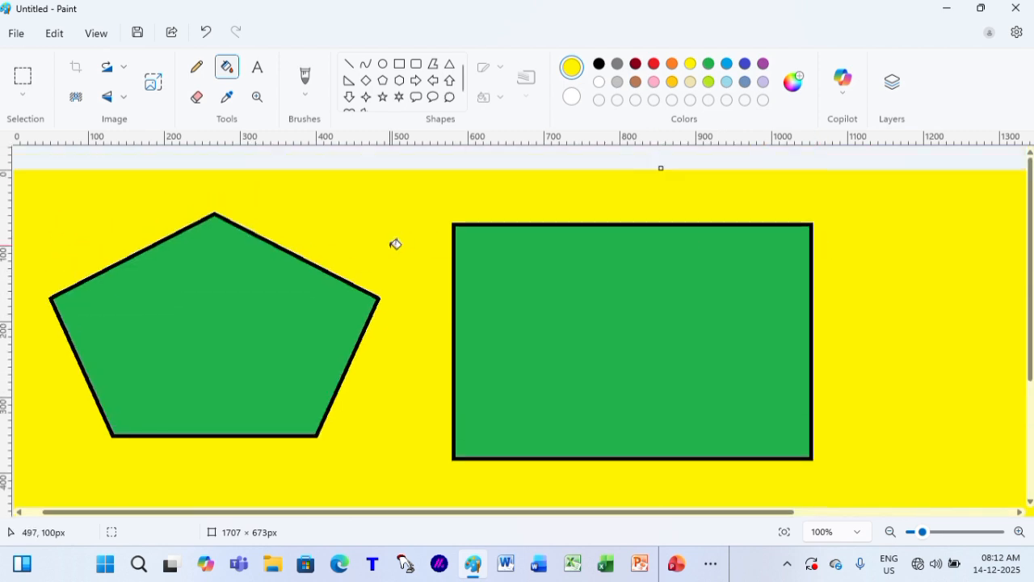
# - Undo the yellow background, both green fills and the rectangle
pyautogui.hotkey('ctrl', 'z')
pyautogui.hotkey('ctrl', 'z')
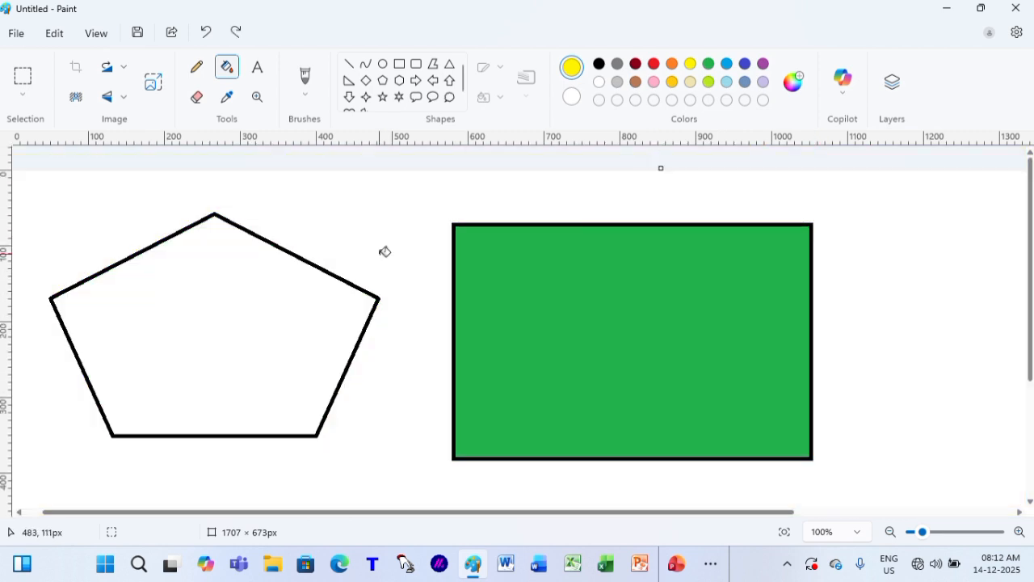
pyautogui.hotkey('ctrl', 'z')
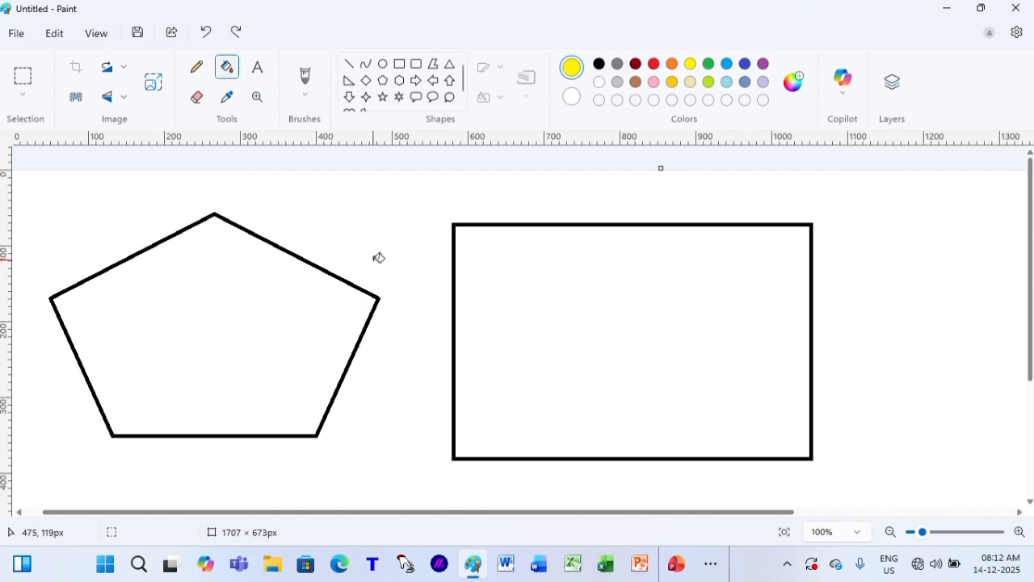
pyautogui.hotkey('ctrl', 'z')
# - Redo the rectangle and the green fills of both shapes
pyautogui.hotkey('ctrl', 'y')
pyautogui.hotkey('ctrl', 'y')
pyautogui.hotkey('ctrl', 'y')
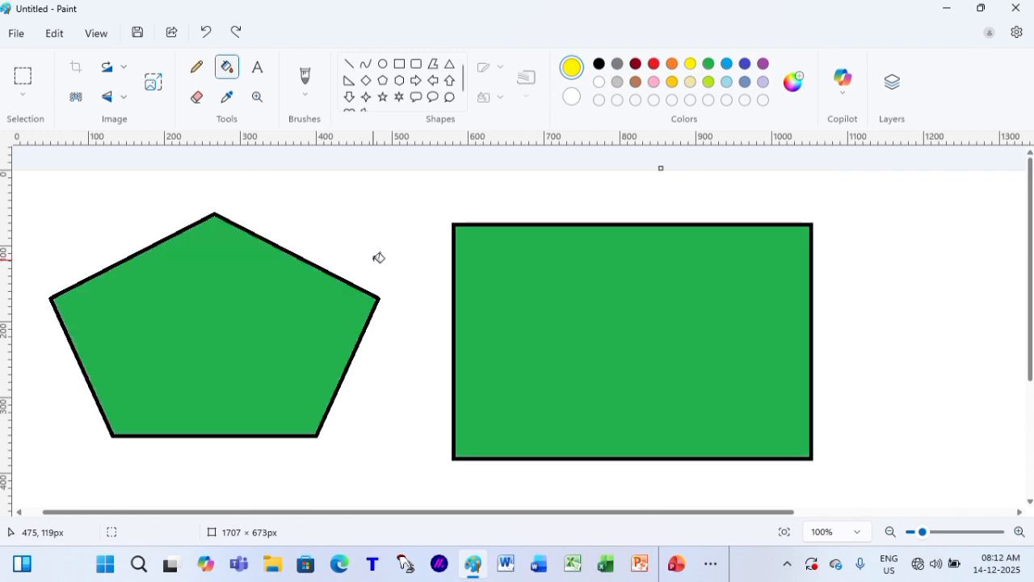
# - Undo both green fills, the rectangle and the pentagon to clear the canvas
pyautogui.hotkey('ctrl', 'z')
pyautogui.hotkey('ctrl', 'z')
pyautogui.hotkey('ctrl', 'z')
pyautogui.hotkey('ctrl', 'z')
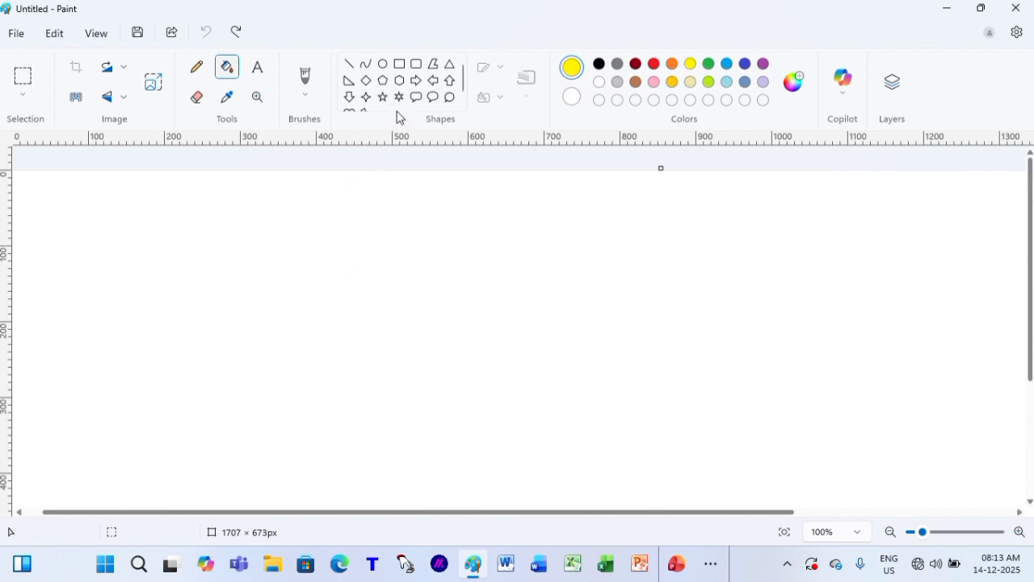
# - Draw a yellow pentagon about 358 × 260 px and set its outline thickness to 8 px
pyautogui.click(383, 80)
pyautogui.moveTo(76, 226); pyautogui.dragTo(349, 425)
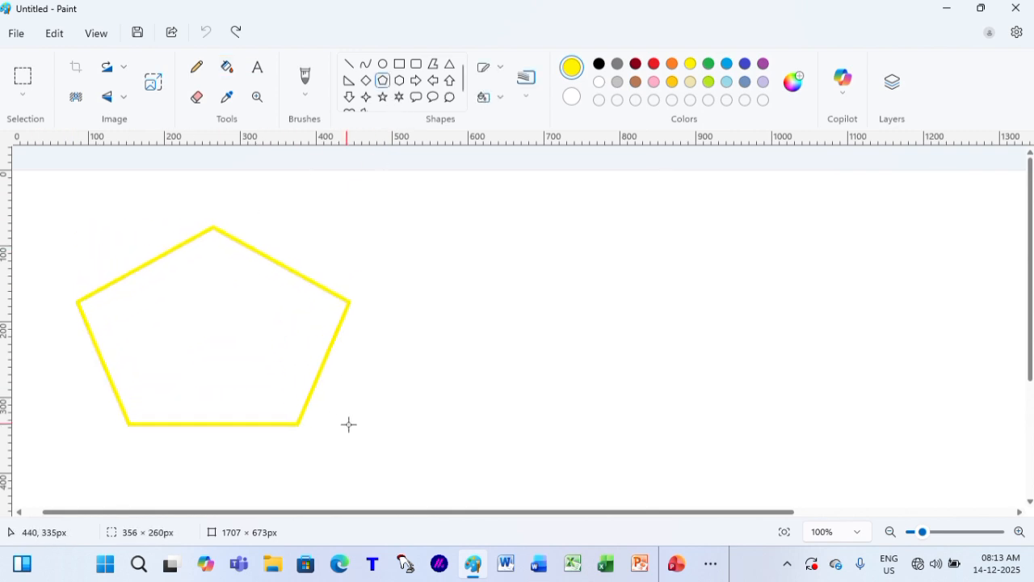
pyautogui.click(532, 99)
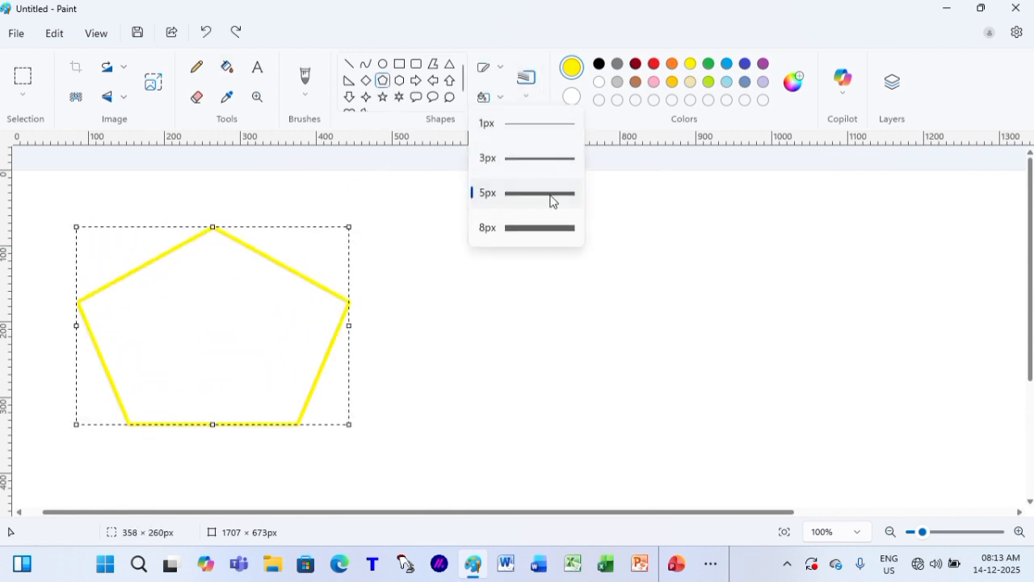
pyautogui.click(541, 125)
pyautogui.click(530, 98)
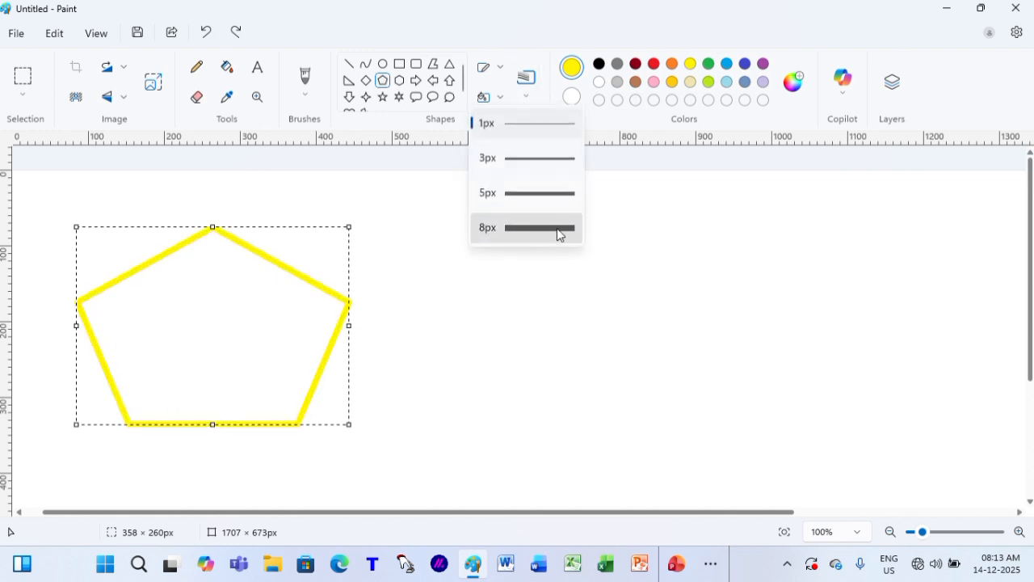
pyautogui.click(557, 229)
pyautogui.click(475, 423)
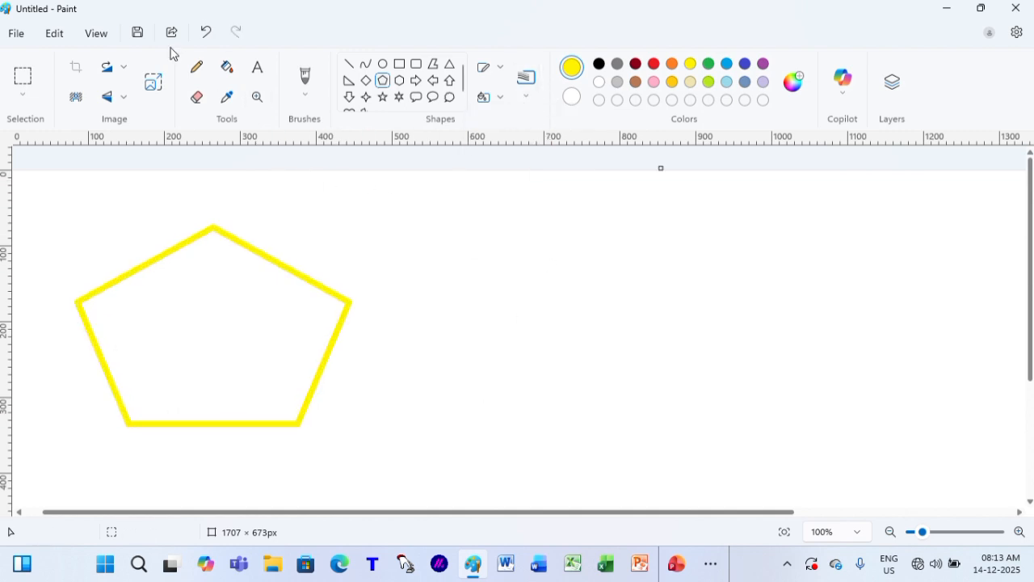
# - Draw a thick black looping freehand line beside the pentagon with a thickened Pencil
pyautogui.click(196, 67)
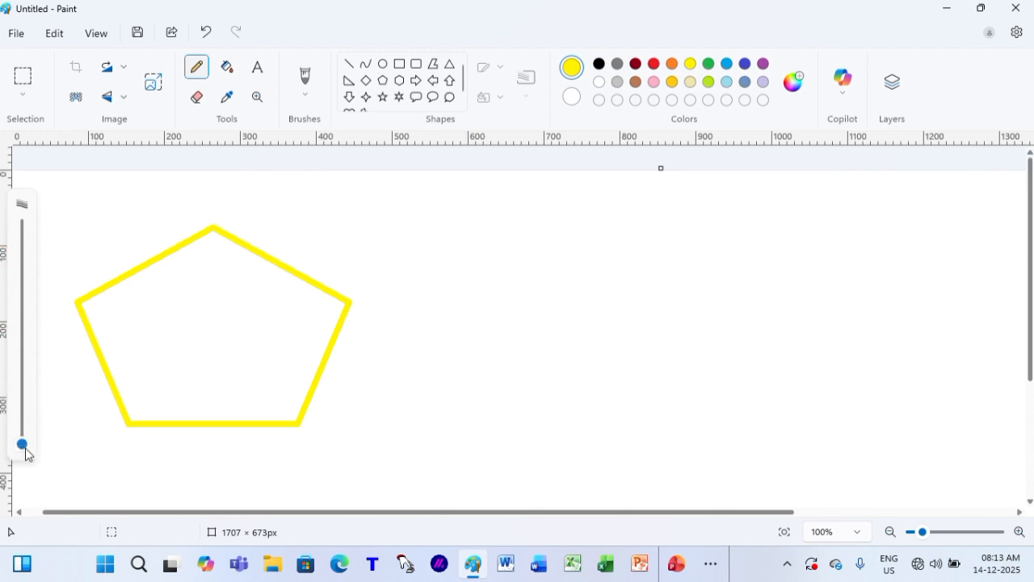
pyautogui.moveTo(23, 445)
pyautogui.mouseDown()
pyautogui.moveTo(23, 393)
pyautogui.moveTo(22, 406)
pyautogui.mouseUp()
pyautogui.click(599, 65)
pyautogui.moveTo(582, 280)
pyautogui.mouseDown()
pyautogui.moveTo(569, 396)
pyautogui.moveTo(612, 288)
pyautogui.moveTo(726, 372)
pyautogui.moveTo(713, 318)
pyautogui.moveTo(828, 356)
pyautogui.moveTo(806, 297)
pyautogui.mouseUp()
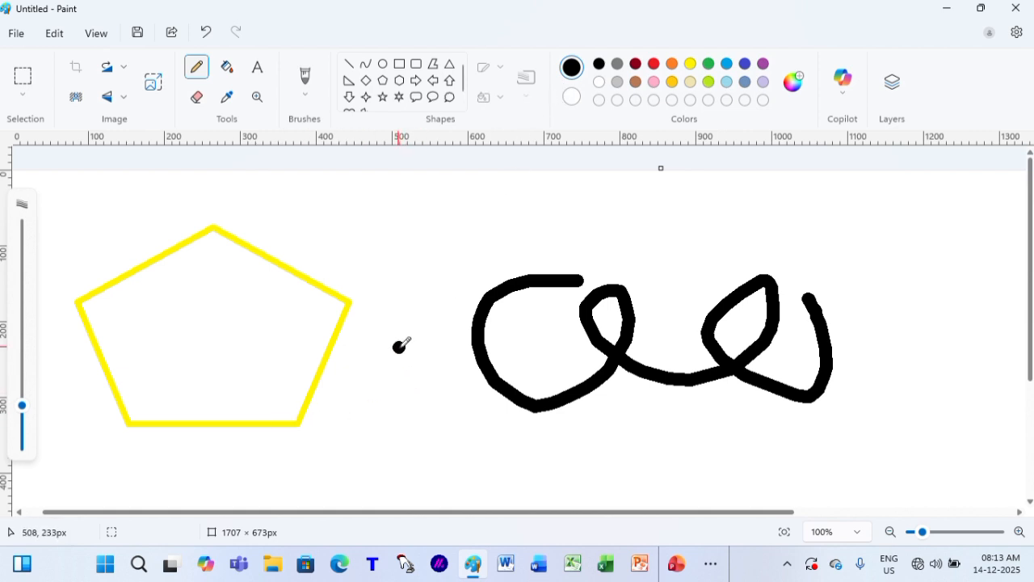
# - Enlarge the Pencil thickness well beyond that of the looping line
pyautogui.hotkey('ctrl', '+')
pyautogui.hotkey('ctrl', '+')
pyautogui.hotkey('ctrl', '+')
pyautogui.hotkey('ctrl', '+')
pyautogui.hotkey('ctrl', '+')
pyautogui.hotkey('ctrl', '+')
pyautogui.hotkey('ctrl', '+')
pyautogui.hotkey('ctrl', '+')
pyautogui.hotkey('ctrl', '+')
pyautogui.hotkey('ctrl', '+')
pyautogui.hotkey('ctrl', '+')
pyautogui.hotkey('ctrl', '+')
pyautogui.hotkey('ctrl', '+')
pyautogui.hotkey('ctrl', '+')
pyautogui.hotkey('ctrl', '+')
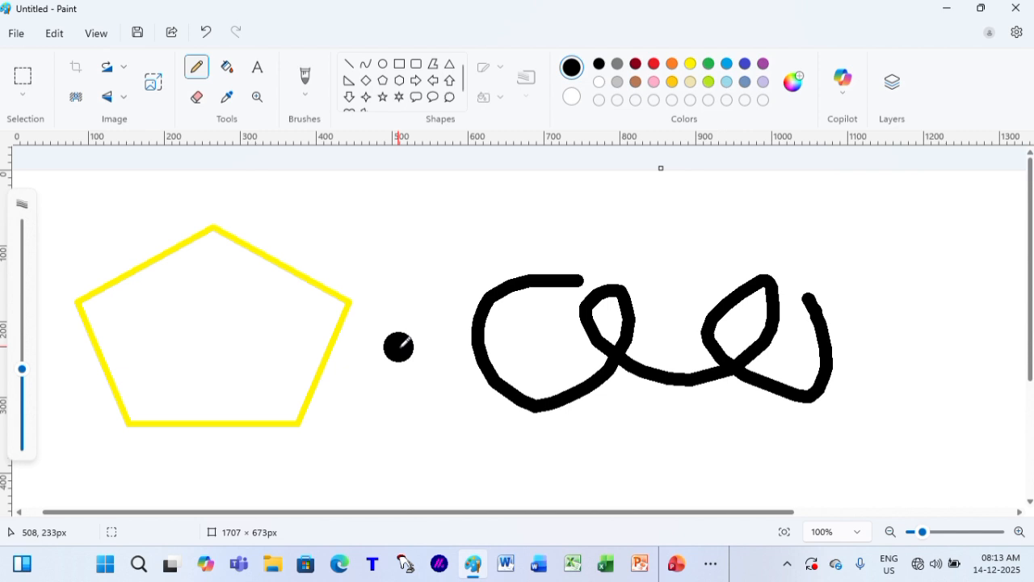
# - Reduce the Pencil thickness to a thin stroke
pyautogui.hotkey('ctrl', '-')
pyautogui.hotkey('ctrl', '-')
pyautogui.hotkey('ctrl', '-')
pyautogui.hotkey('ctrl', '-')
pyautogui.hotkey('ctrl', '-')
pyautogui.hotkey('ctrl', '-')
pyautogui.hotkey('ctrl', '-')
pyautogui.hotkey('ctrl', '-')
pyautogui.hotkey('ctrl', '-')
pyautogui.hotkey('ctrl', '-')
pyautogui.hotkey('ctrl', '-')
pyautogui.hotkey('ctrl', '-')
pyautogui.hotkey('ctrl', '-')
pyautogui.hotkey('ctrl', '-')
pyautogui.hotkey('ctrl', '-')
pyautogui.hotkey('ctrl', '-')
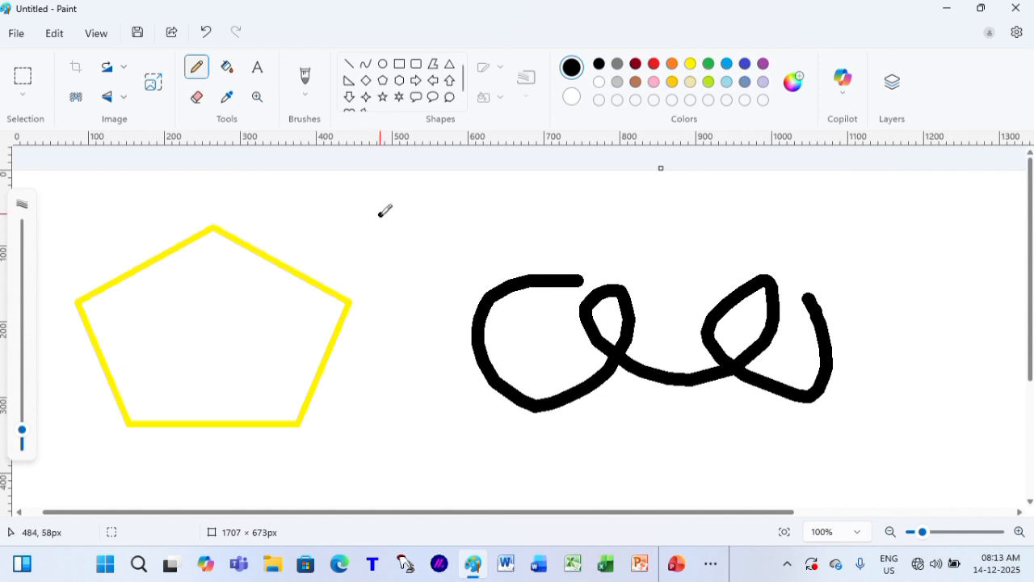
# - Sketch a thin black letter A beside the pentagon and a closed oval above the looping line
pyautogui.moveTo(381, 214); pyautogui.dragTo(363, 299)
pyautogui.moveTo(381, 215)
pyautogui.mouseDown()
pyautogui.moveTo(405, 284)
pyautogui.moveTo(368, 269)
pyautogui.moveTo(400, 255)
pyautogui.mouseUp()
pyautogui.click(420, 233)
pyautogui.hotkey('ctrl', 'z')
pyautogui.moveTo(579, 196)
pyautogui.mouseDown()
pyautogui.moveTo(545, 243)
pyautogui.moveTo(635, 278)
pyautogui.moveTo(673, 237)
pyautogui.moveTo(644, 198)
pyautogui.moveTo(571, 197)
pyautogui.mouseUp()
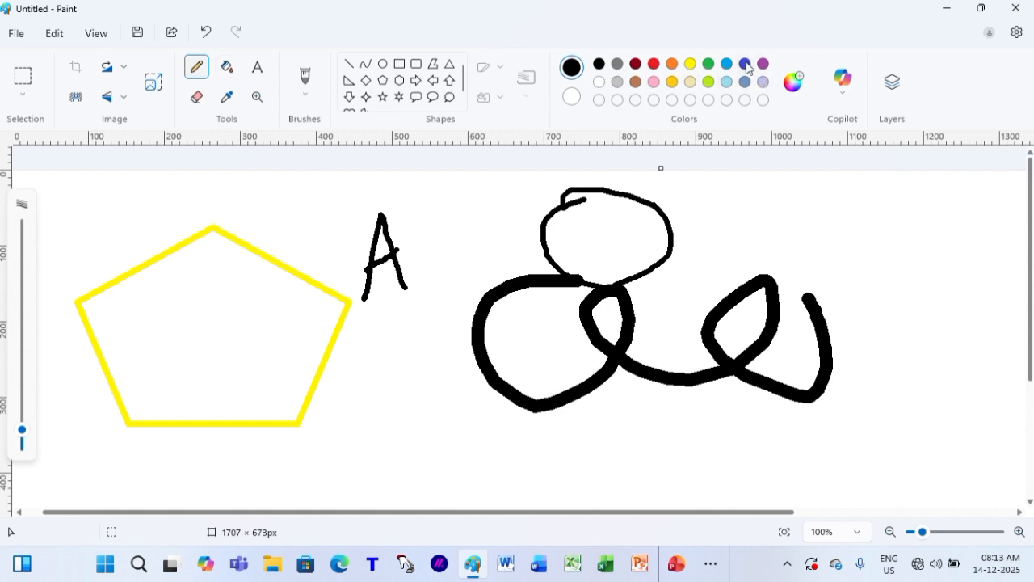
# - Fill the freehand oval and the yellow-outlined pentagon with indigo blue
pyautogui.click(747, 67)
pyautogui.click(611, 230)
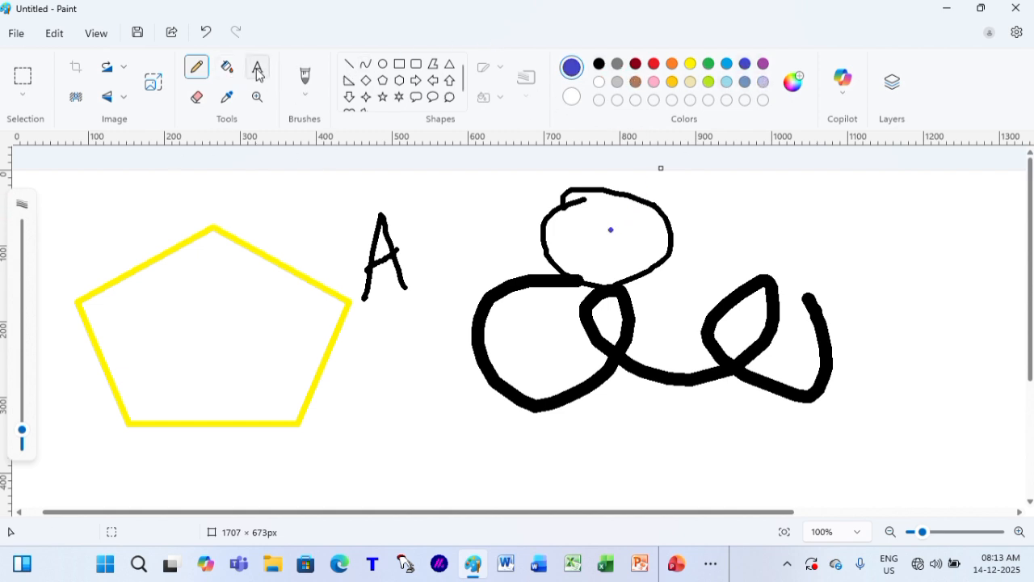
pyautogui.click(227, 68)
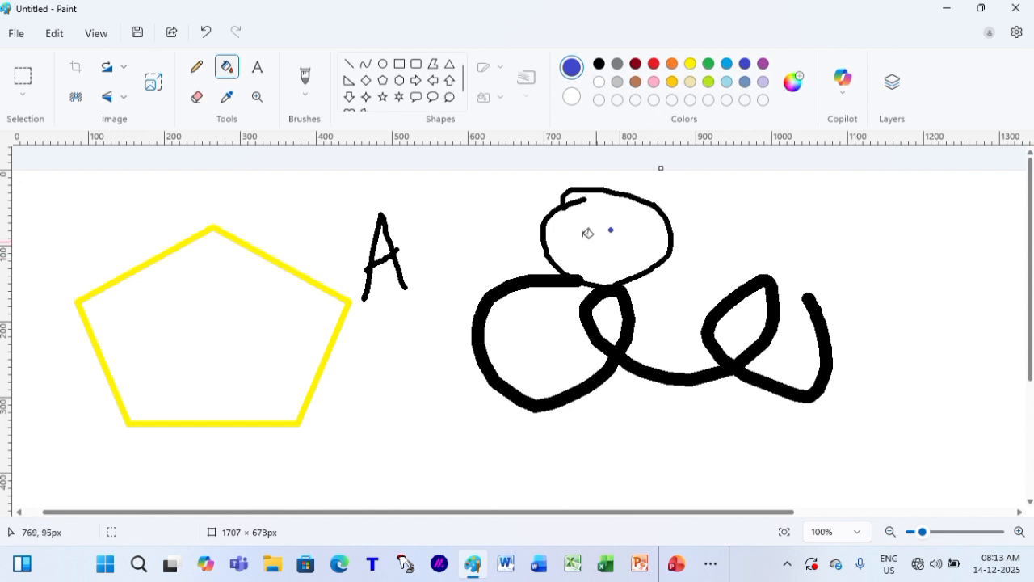
pyautogui.click(585, 233)
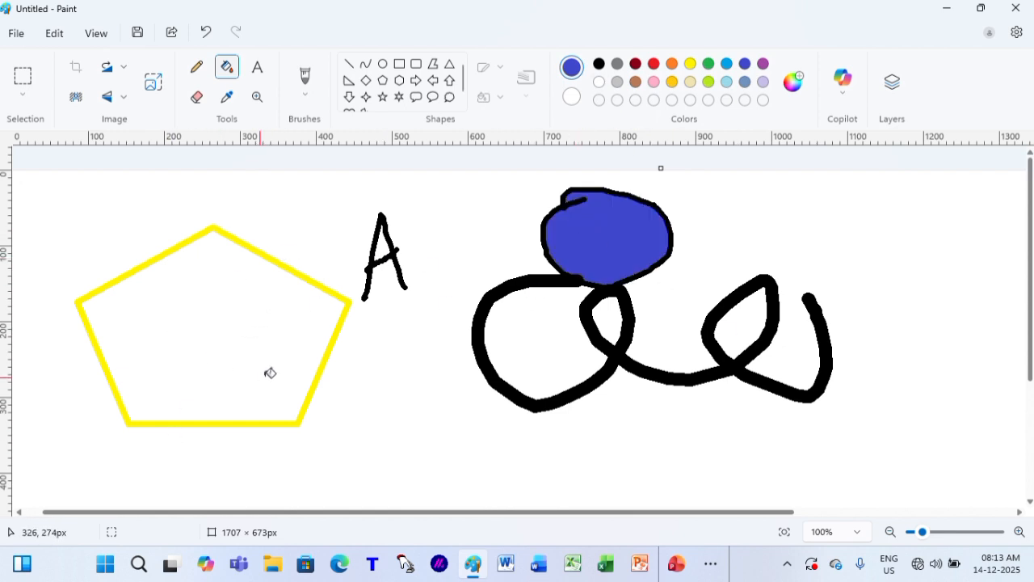
pyautogui.click(209, 319)
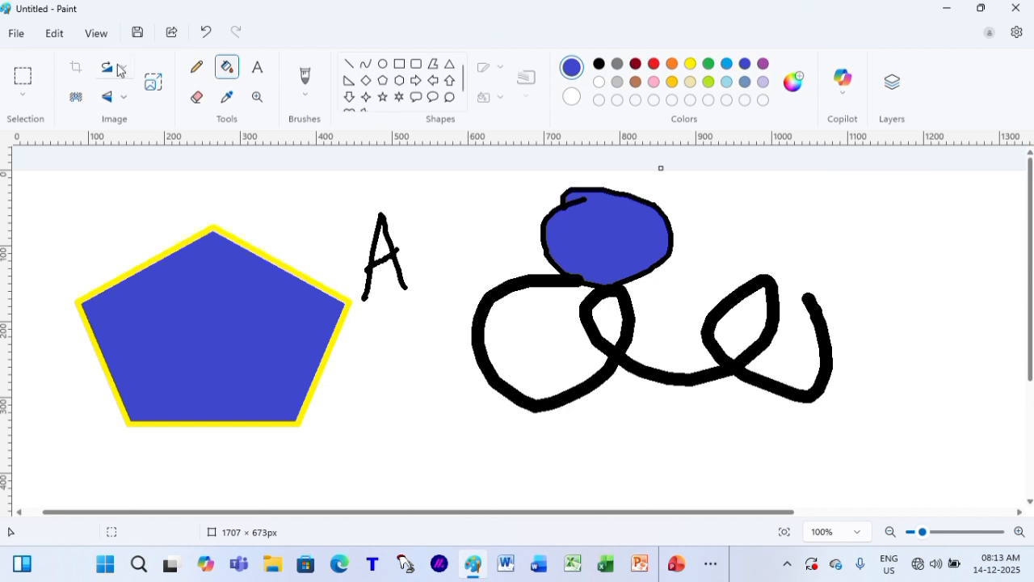
# - Erase a short notch through the pentagon's upper-right outline into its fill
pyautogui.click(196, 97)
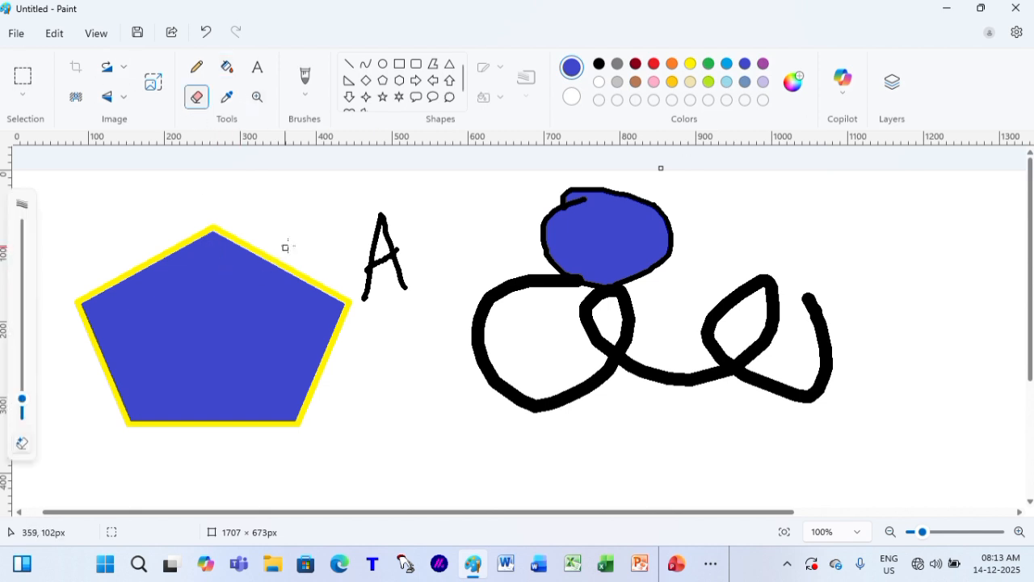
pyautogui.moveTo(285, 248); pyautogui.dragTo(264, 282)
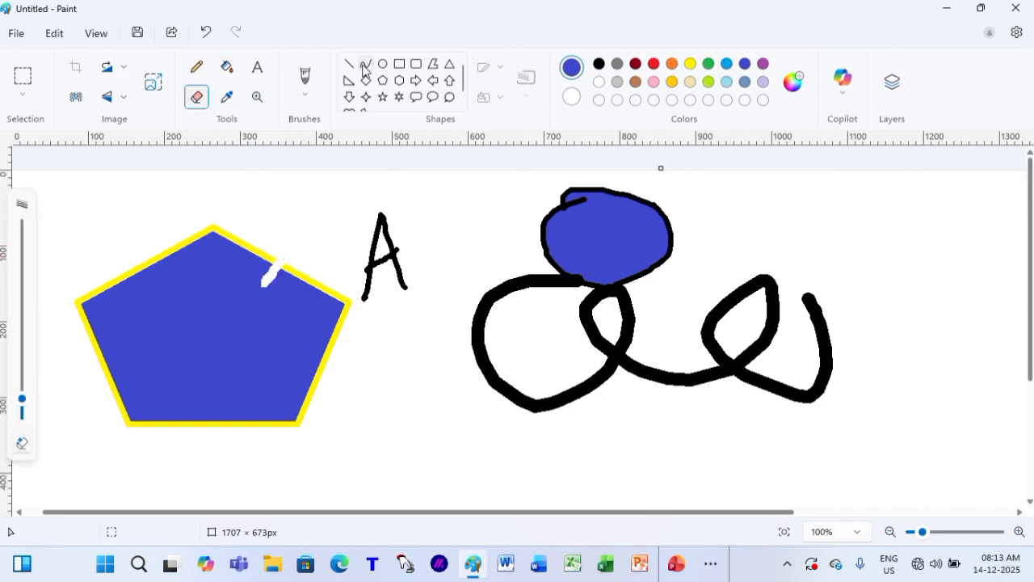
# - Fill the canvas background through the pentagon's erased gap, plus the enclosed loops and the letter A's opening, with indigo blue
pyautogui.click(227, 68)
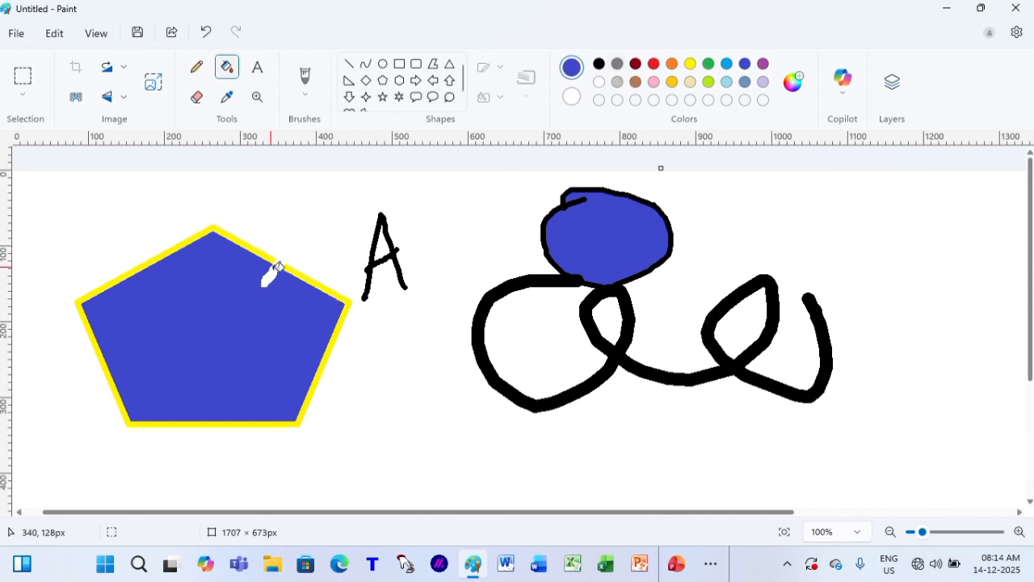
pyautogui.click(283, 272)
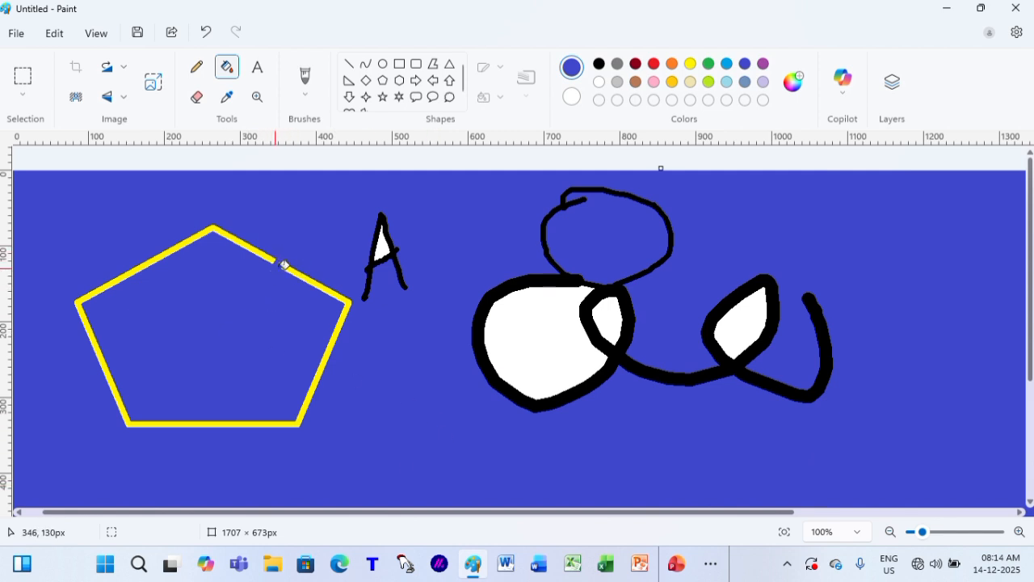
pyautogui.click(557, 332)
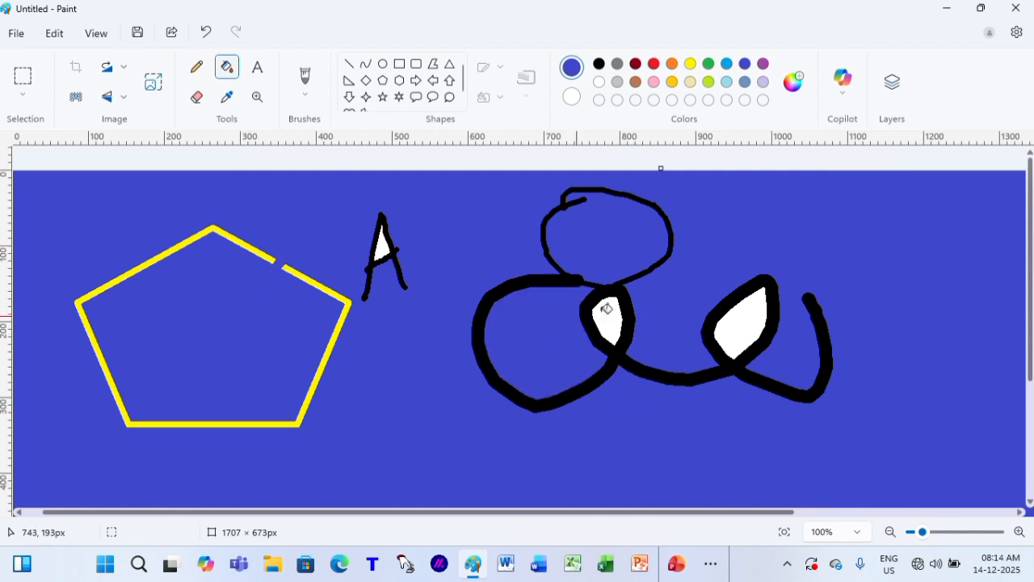
pyautogui.click(614, 312)
pyautogui.click(754, 322)
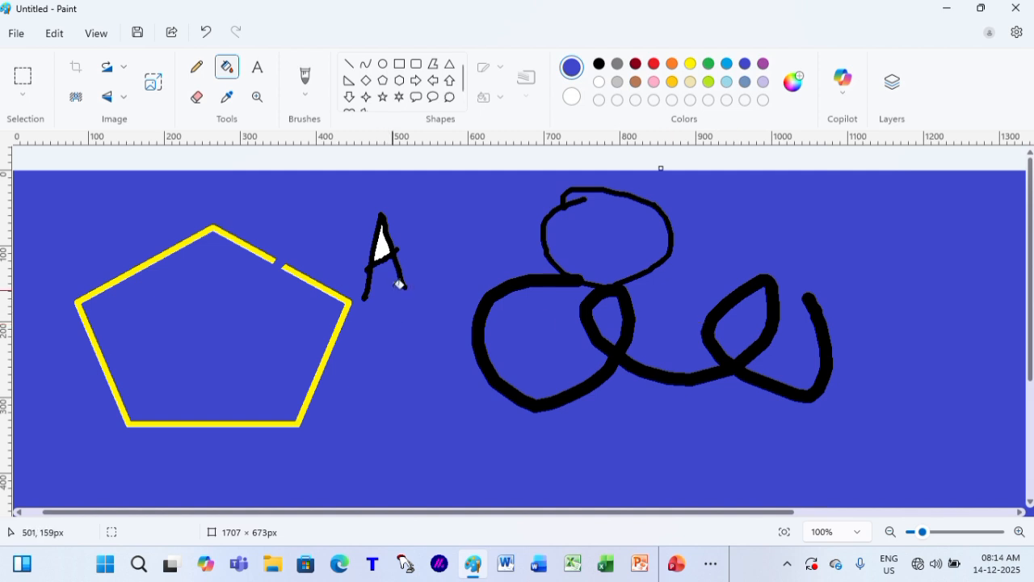
pyautogui.click(387, 248)
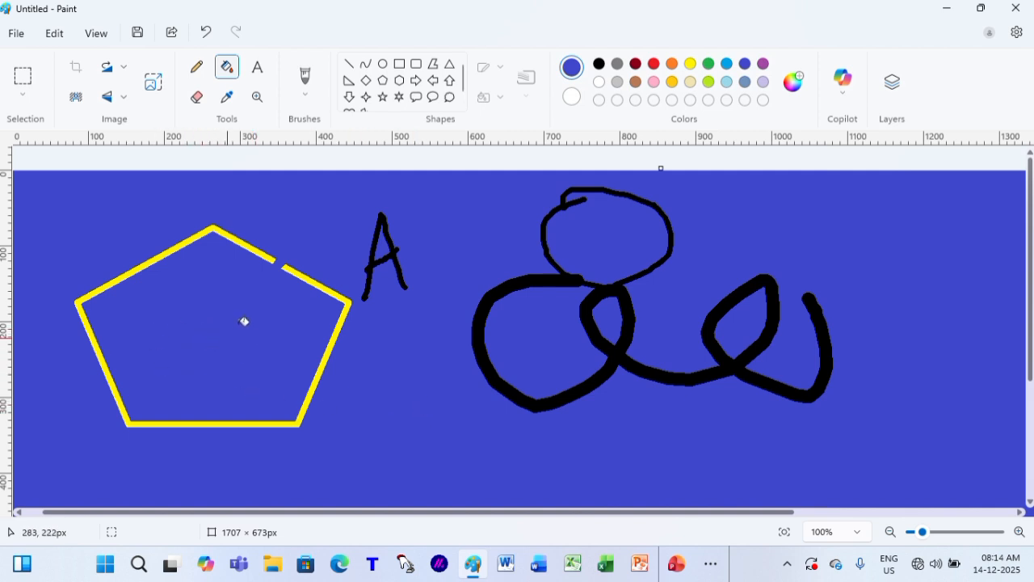
# - Discard the blue-filled drawing without saving and start with a blank canvas
pyautogui.click(274, 262)
pyautogui.scroll(-3, 639, 304)
pyautogui.scroll(3, 639, 305)
pyautogui.hotkey('alt', 'F4')
pyautogui.click(495, 321)
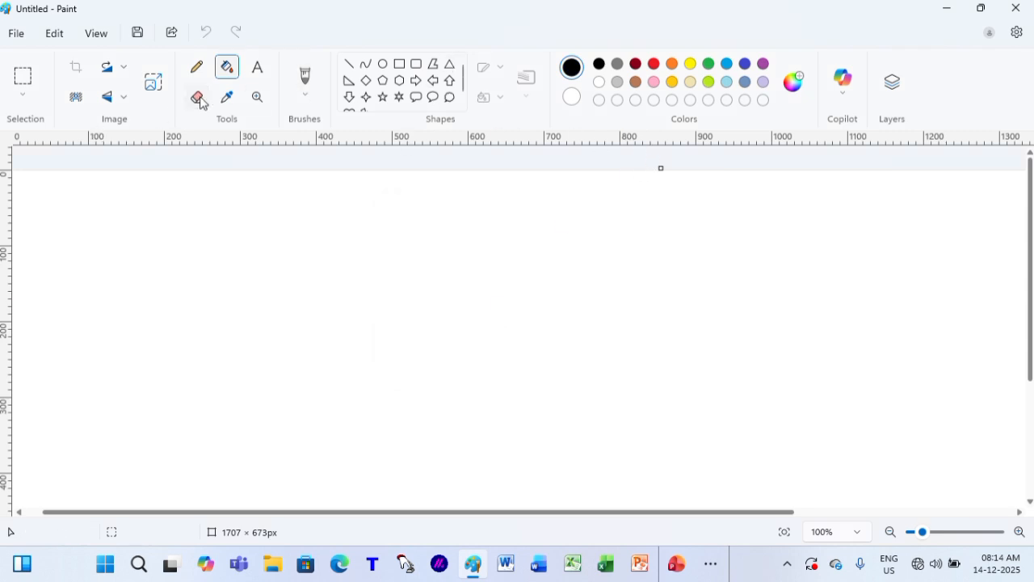
# - Draw a black right triangle about 242 × 179 px, shifted slightly down-left, plus tiny triangle marks on its hypotenuse and far to its right
pyautogui.click(348, 80)
pyautogui.moveTo(237, 210); pyautogui.dragTo(423, 346)
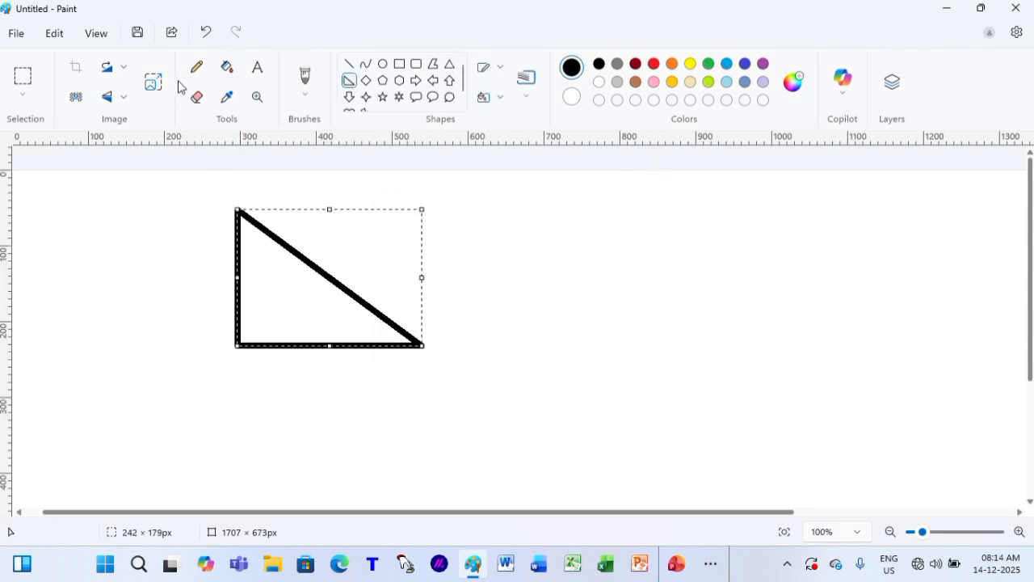
pyautogui.moveTo(300, 268); pyautogui.dragTo(282, 307)
pyautogui.click(675, 314)
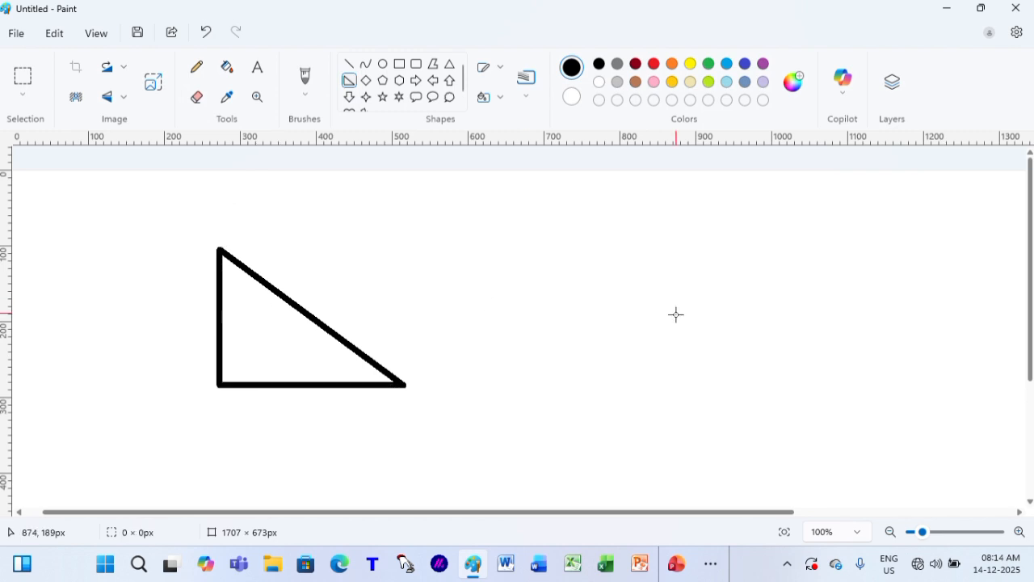
pyautogui.moveTo(676, 314); pyautogui.dragTo(665, 313)
pyautogui.moveTo(280, 284); pyautogui.dragTo(277, 293)
# - Choose the Eraser and enlarge it to a much bigger square
pyautogui.click(202, 101)
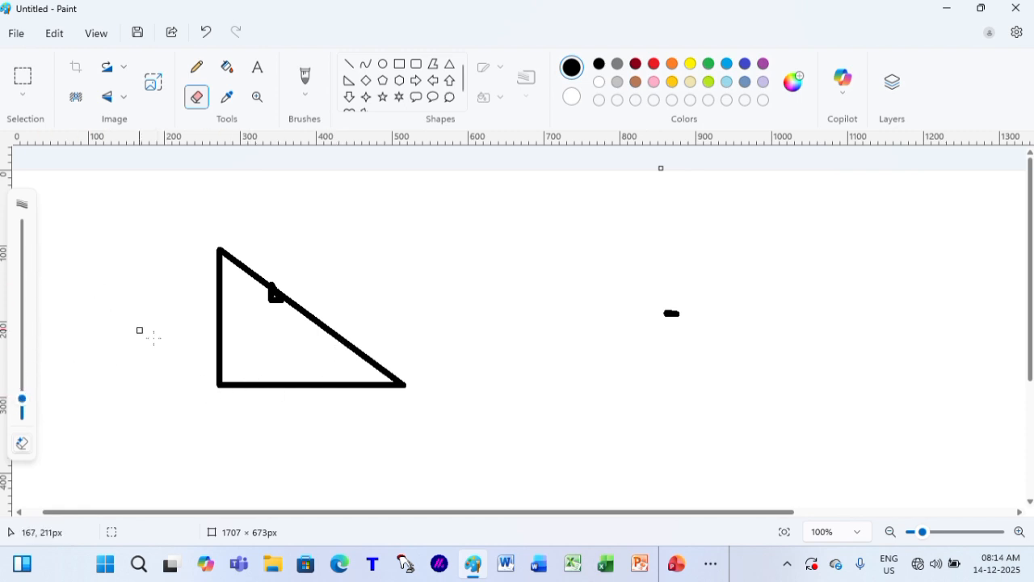
pyautogui.moveTo(22, 398)
pyautogui.mouseDown()
pyautogui.moveTo(21, 309)
pyautogui.moveTo(22, 380)
pyautogui.moveTo(10, 412)
pyautogui.mouseUp()
pyautogui.hotkey('ctrl', '+')
pyautogui.hotkey('ctrl', '+')
pyautogui.hotkey('ctrl', '+')
pyautogui.hotkey('ctrl', '+')
pyautogui.hotkey('ctrl', '+')
pyautogui.hotkey('ctrl', '+')
pyautogui.hotkey('ctrl', '+')
pyautogui.hotkey('ctrl', '+')
pyautogui.hotkey('ctrl', '+')
pyautogui.hotkey('ctrl', '+')
pyautogui.hotkey('ctrl', '+')
pyautogui.hotkey('ctrl', '+')
pyautogui.hotkey('ctrl', '+')
pyautogui.hotkey('ctrl', '+')
pyautogui.hotkey('ctrl', '+')
pyautogui.hotkey('ctrl', '+')
pyautogui.hotkey('ctrl', '+')
pyautogui.hotkey('ctrl', '+')
pyautogui.hotkey('ctrl', '+')
pyautogui.hotkey('ctrl', '+')
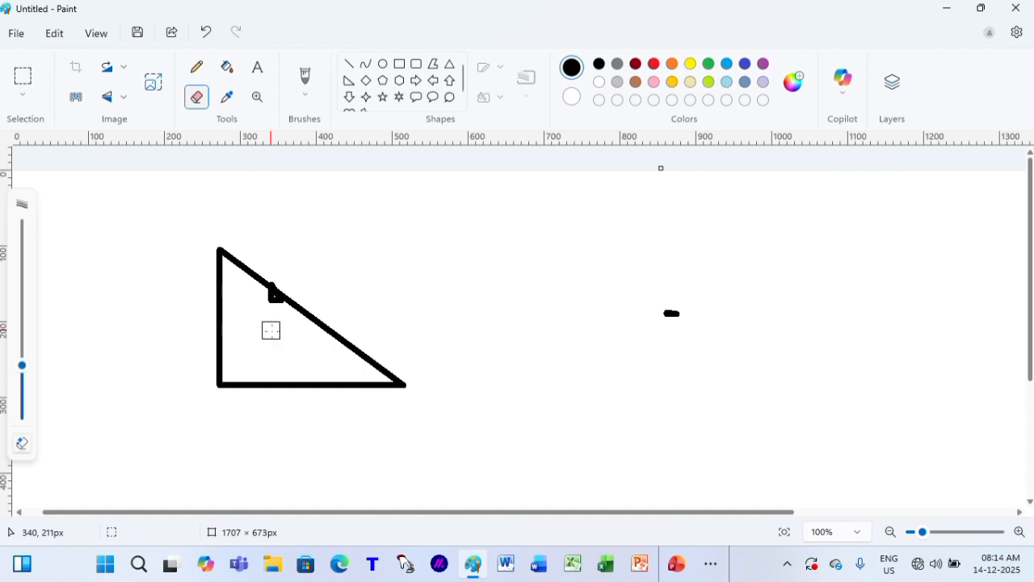
# - Reduce the Eraser back to a small size
pyautogui.hotkey('ctrl', '-')
pyautogui.hotkey('ctrl', '-')
pyautogui.hotkey('ctrl', '-')
pyautogui.hotkey('ctrl', '-')
pyautogui.hotkey('ctrl', '-')
pyautogui.hotkey('ctrl', '-')
pyautogui.hotkey('ctrl', '-')
pyautogui.hotkey('ctrl', '-')
pyautogui.hotkey('ctrl', '-')
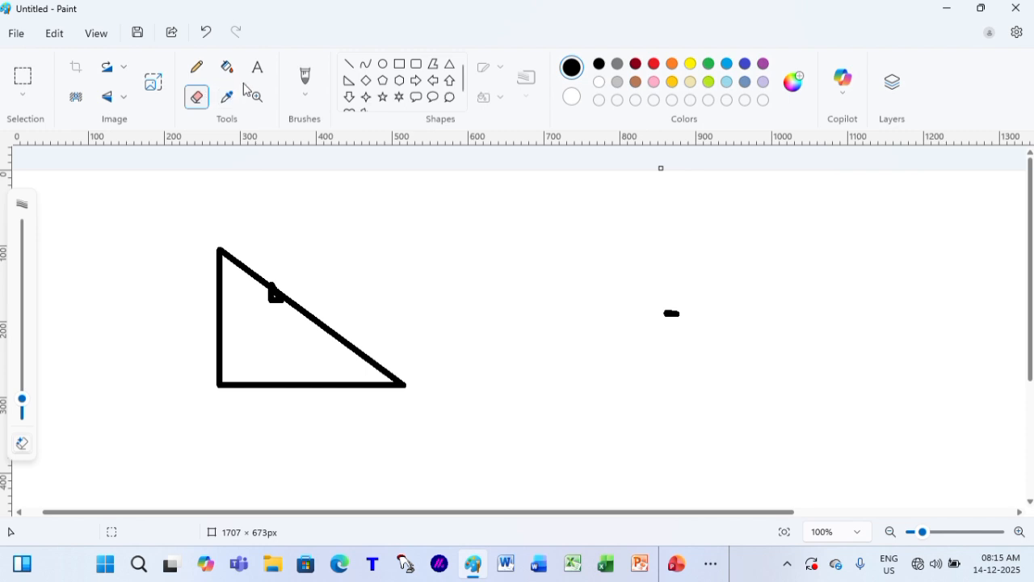
# - Paint red strokes inside the triangle with the Watercolor brush, finishing with a thinner stroke along its base
pyautogui.click(304, 95)
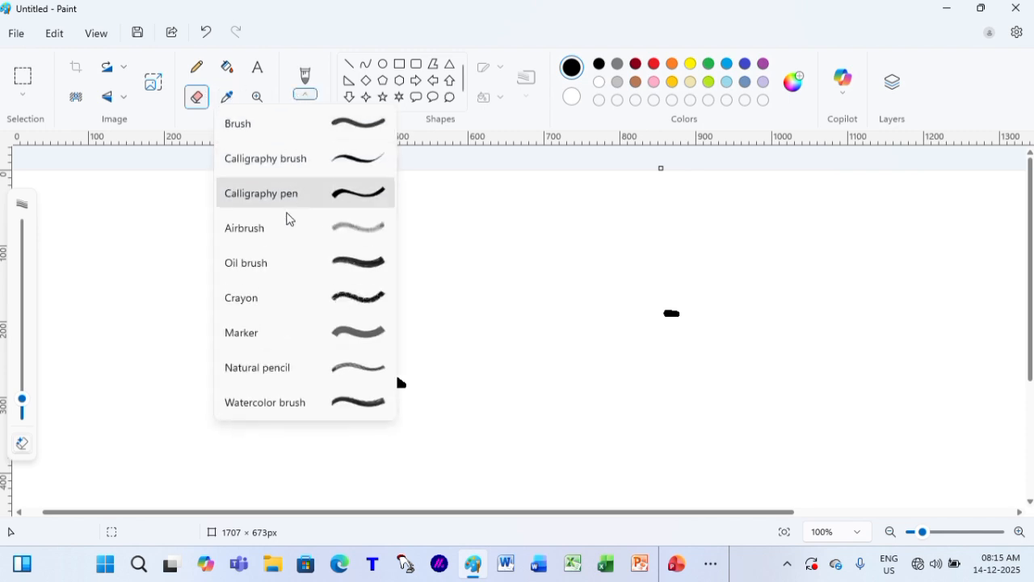
pyautogui.click(342, 400)
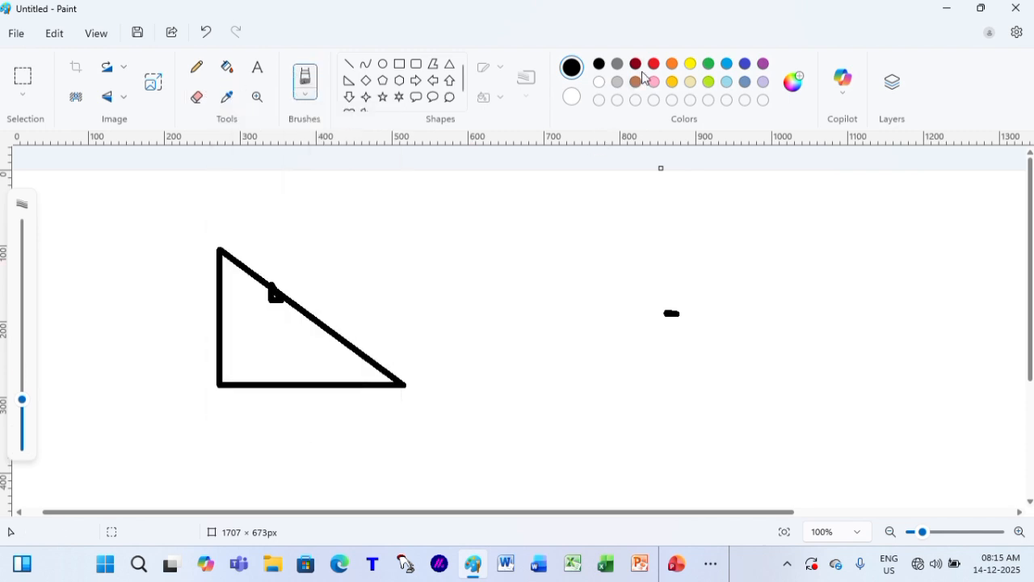
pyautogui.click(655, 66)
pyautogui.moveTo(272, 342)
pyautogui.mouseDown()
pyautogui.moveTo(301, 358)
pyautogui.moveTo(284, 317)
pyautogui.moveTo(279, 345)
pyautogui.moveTo(275, 307)
pyautogui.moveTo(261, 346)
pyautogui.moveTo(258, 291)
pyautogui.moveTo(232, 345)
pyautogui.moveTo(240, 283)
pyautogui.mouseUp()
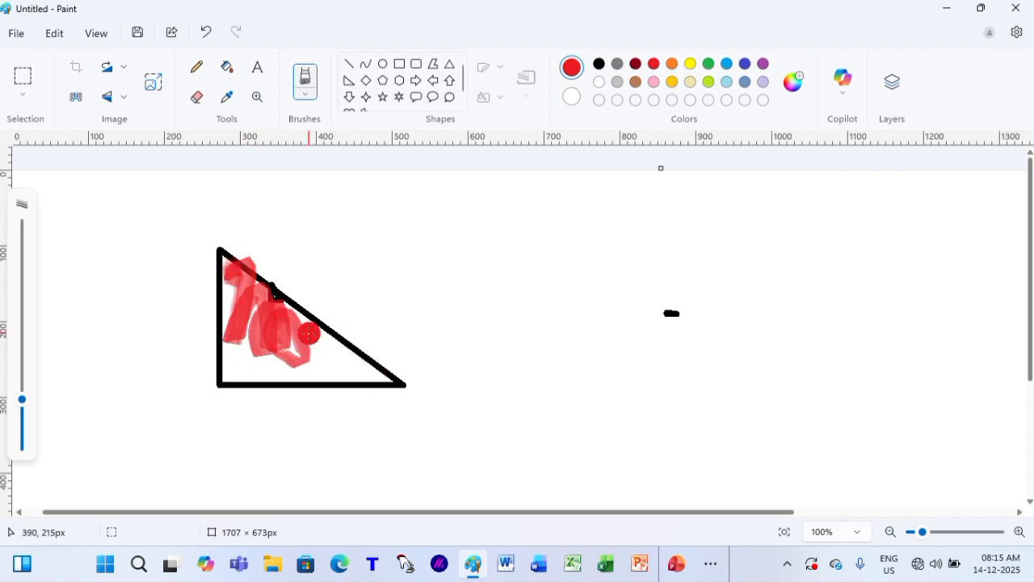
pyautogui.moveTo(322, 345)
pyautogui.mouseDown()
pyautogui.moveTo(368, 376)
pyautogui.moveTo(256, 361)
pyautogui.moveTo(270, 359)
pyautogui.mouseUp()
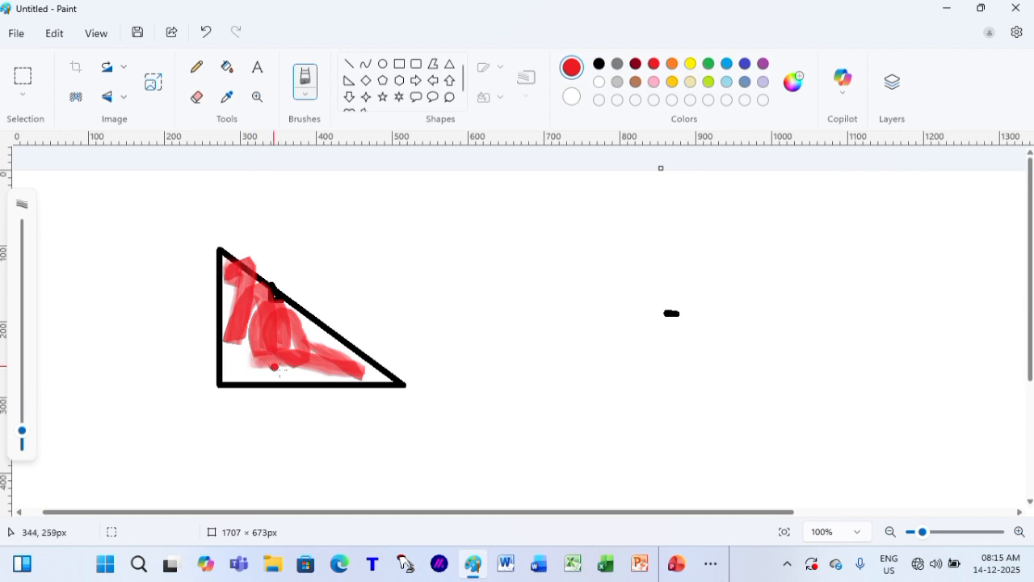
pyautogui.moveTo(274, 368); pyautogui.dragTo(347, 388)
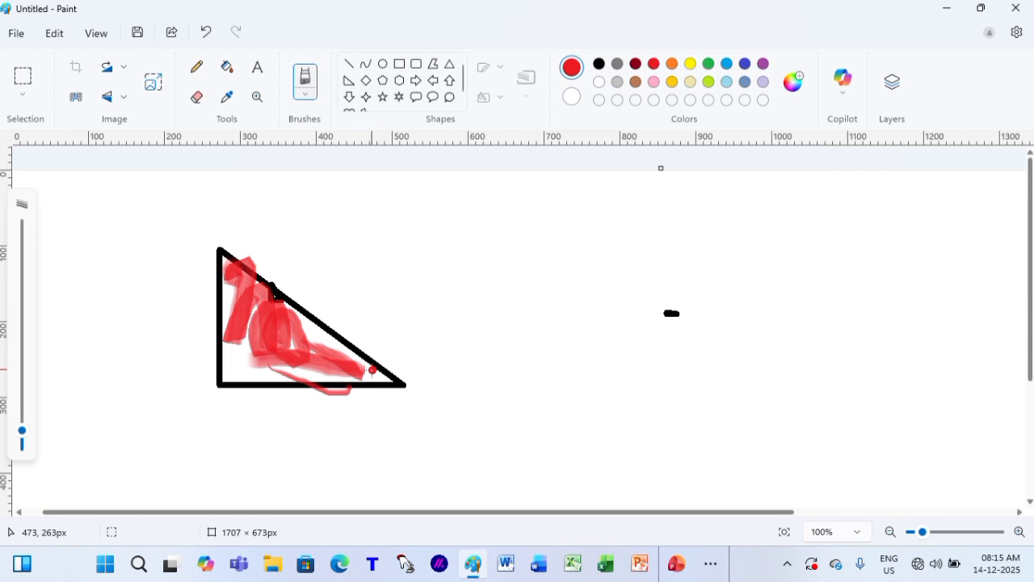
# - Magnify the painted triangle to 250% and examine its red strokes up to the lower acute corner
pyautogui.click(257, 96)
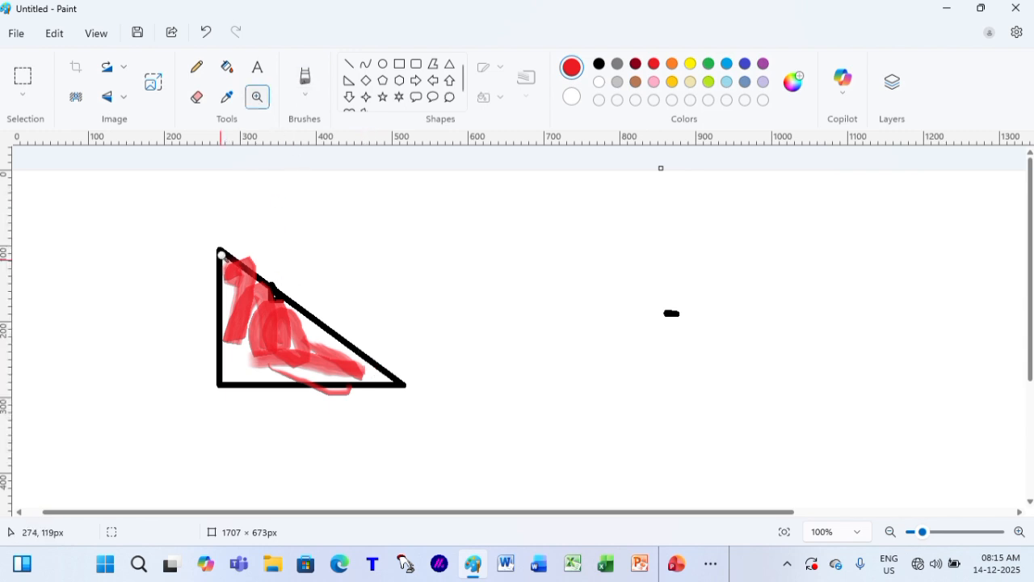
pyautogui.click(279, 319)
pyautogui.click(426, 378)
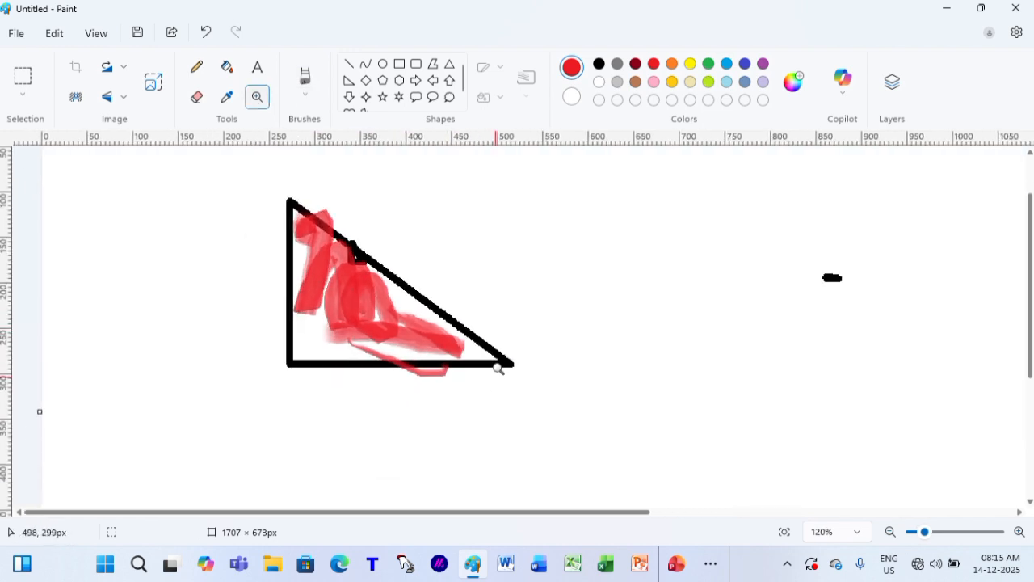
pyautogui.click(499, 367)
pyautogui.click(496, 363)
pyautogui.click(496, 362)
pyautogui.click(528, 302)
pyautogui.click(528, 303)
pyautogui.click(341, 379)
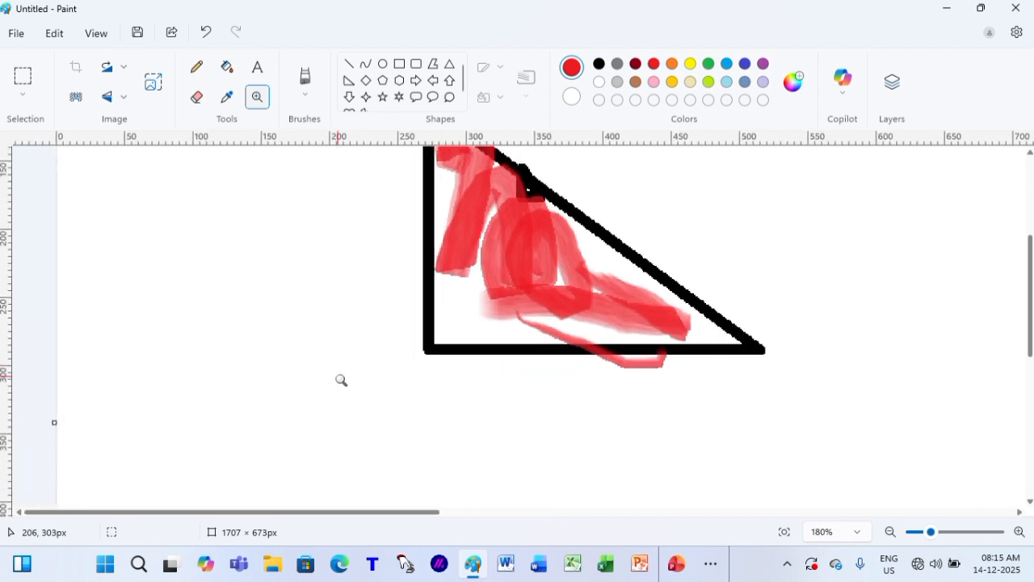
pyautogui.click(566, 361)
pyautogui.click(566, 361)
pyautogui.click(667, 207)
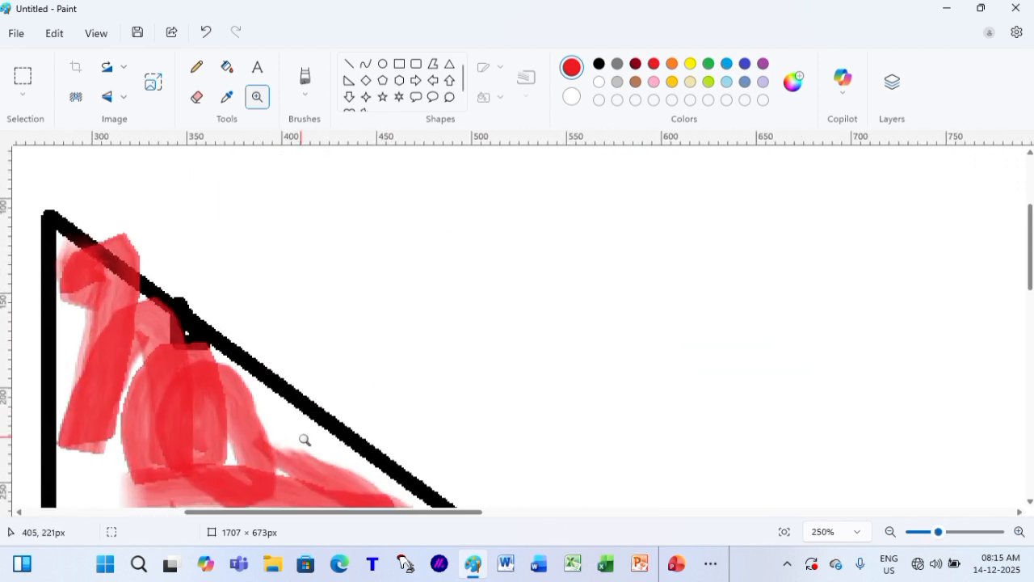
pyautogui.scroll(-2, 302, 432)
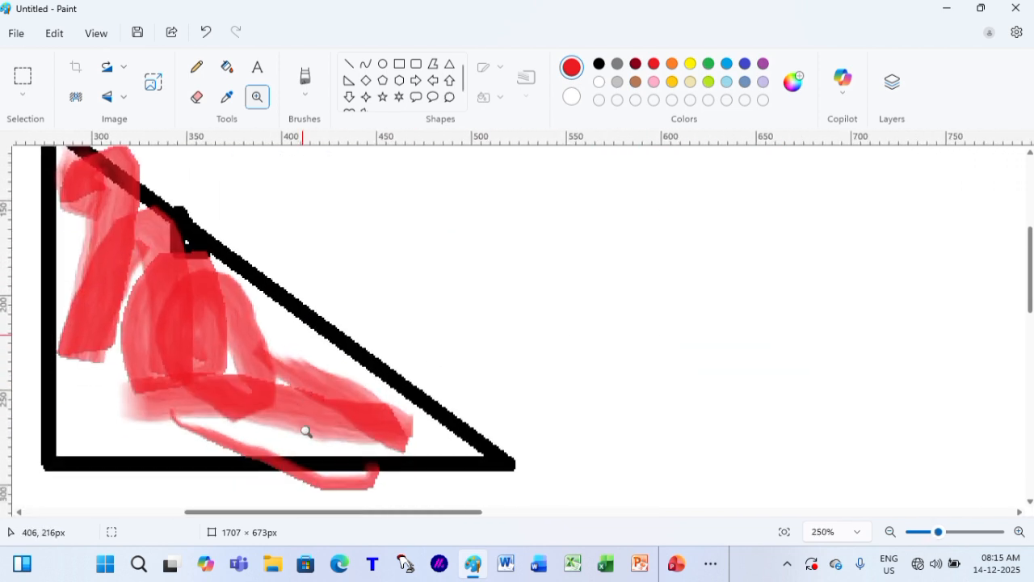
# - Paint another red Watercolor brush stroke from the triangle's acute corner back over the existing paint
pyautogui.click(305, 79)
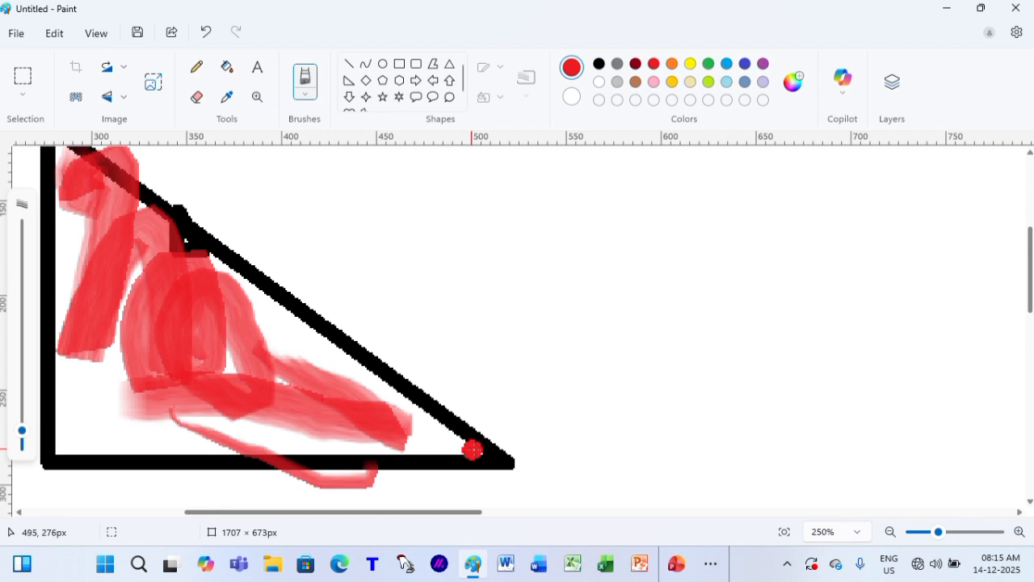
pyautogui.moveTo(472, 449)
pyautogui.mouseDown()
pyautogui.moveTo(246, 402)
pyautogui.moveTo(349, 427)
pyautogui.mouseUp()
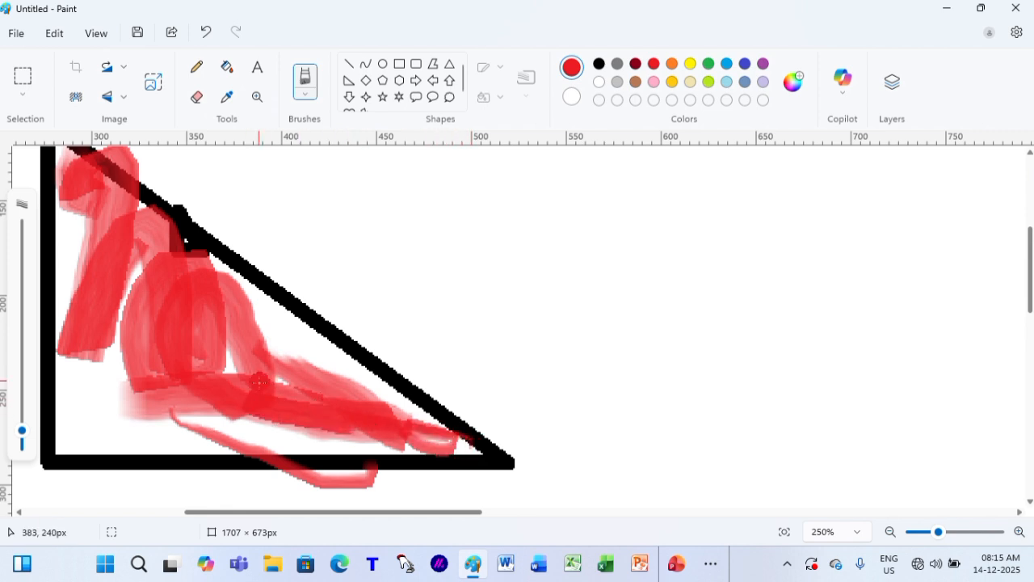
# - Zoom out with the Magnifier to 120% to view the whole triangle and its surroundings
pyautogui.click(258, 96)
pyautogui.rightClick(184, 306)
pyautogui.rightClick(335, 330)
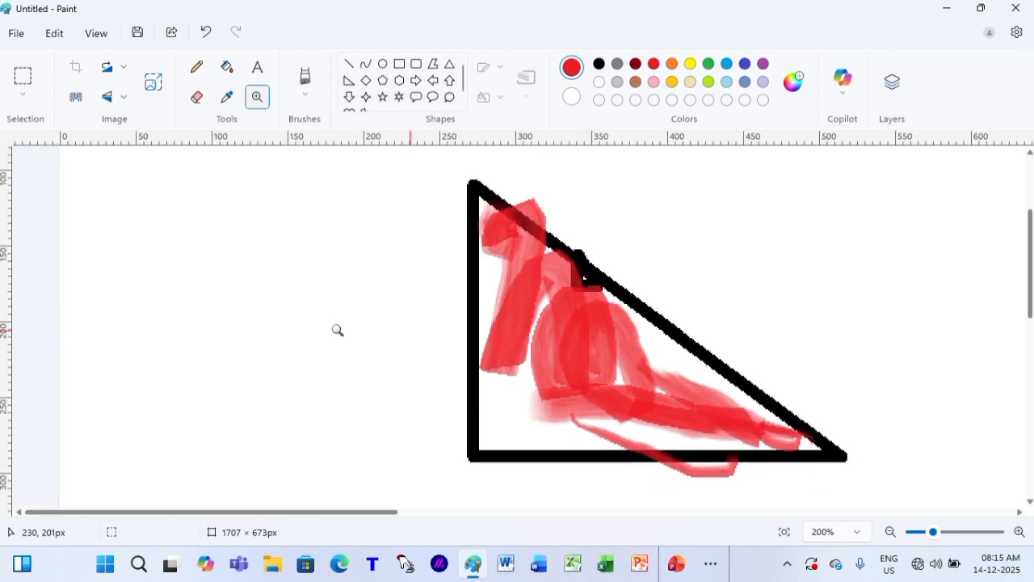
pyautogui.rightClick(585, 332)
pyautogui.rightClick(584, 335)
pyautogui.rightClick(543, 346)
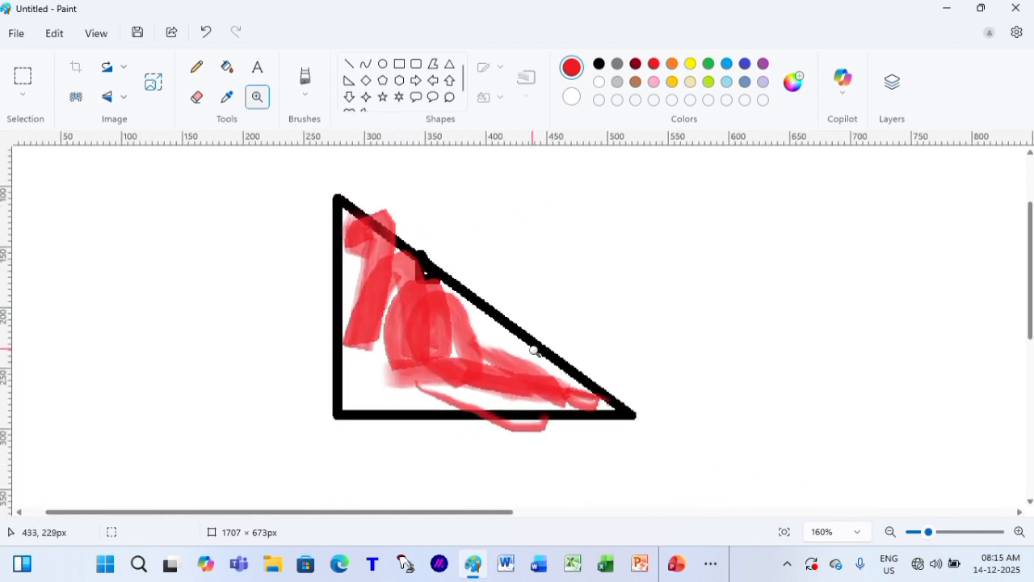
pyautogui.rightClick(536, 349)
pyautogui.rightClick(521, 352)
pyautogui.rightClick(449, 404)
pyautogui.rightClick(448, 393)
pyautogui.scroll(3, 492, 277)
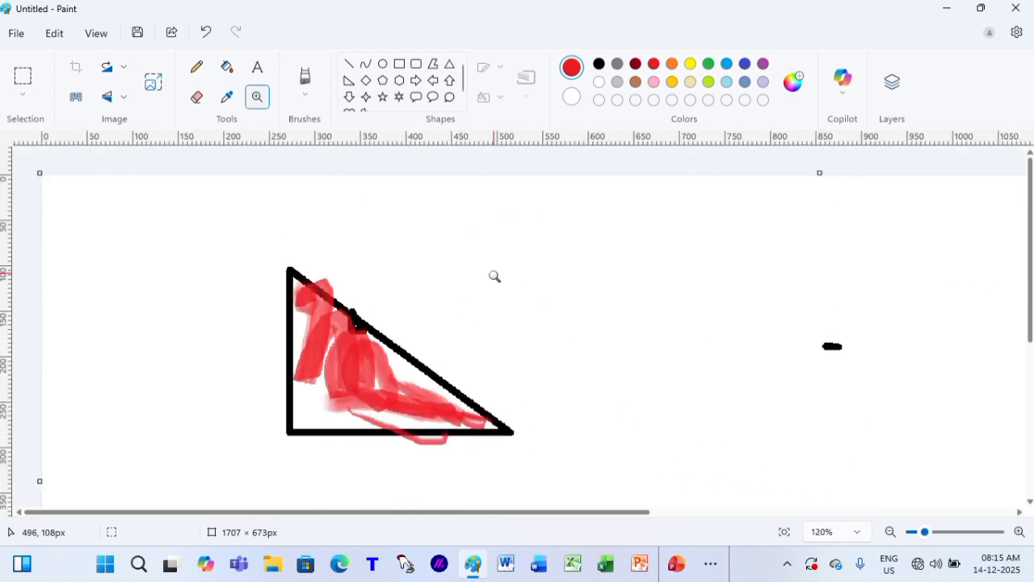
# - Delete the painted triangle within a rectangular selection of about 365 × 295 px, and undo the deletion
pyautogui.click(23, 78)
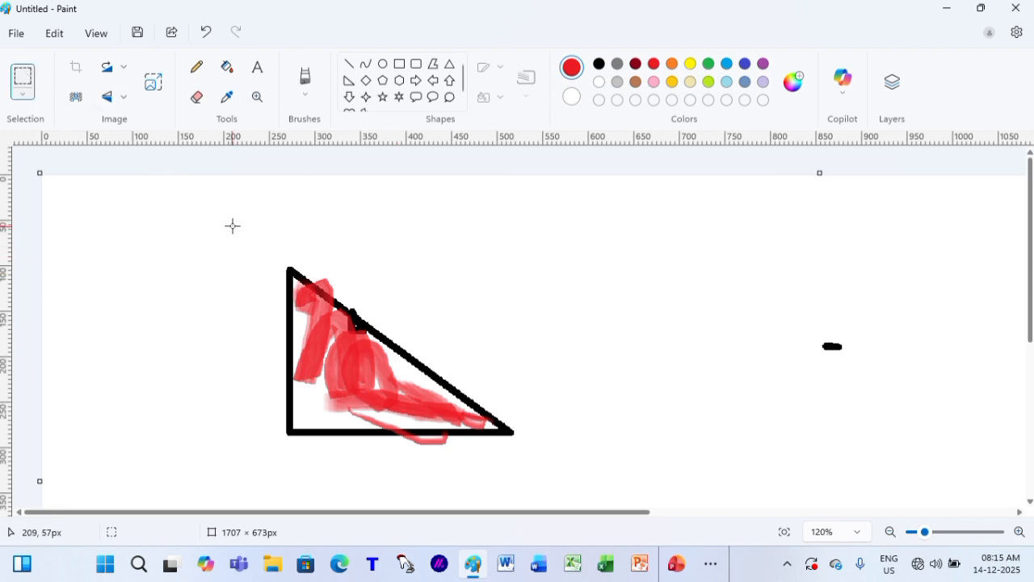
pyautogui.moveTo(232, 225); pyautogui.dragTo(564, 493)
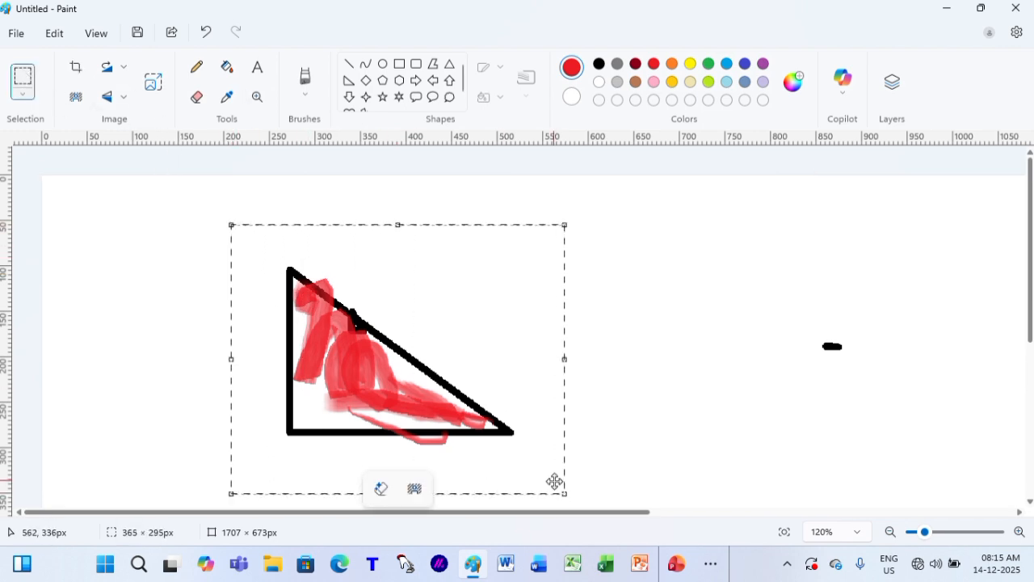
pyautogui.press('Delete')
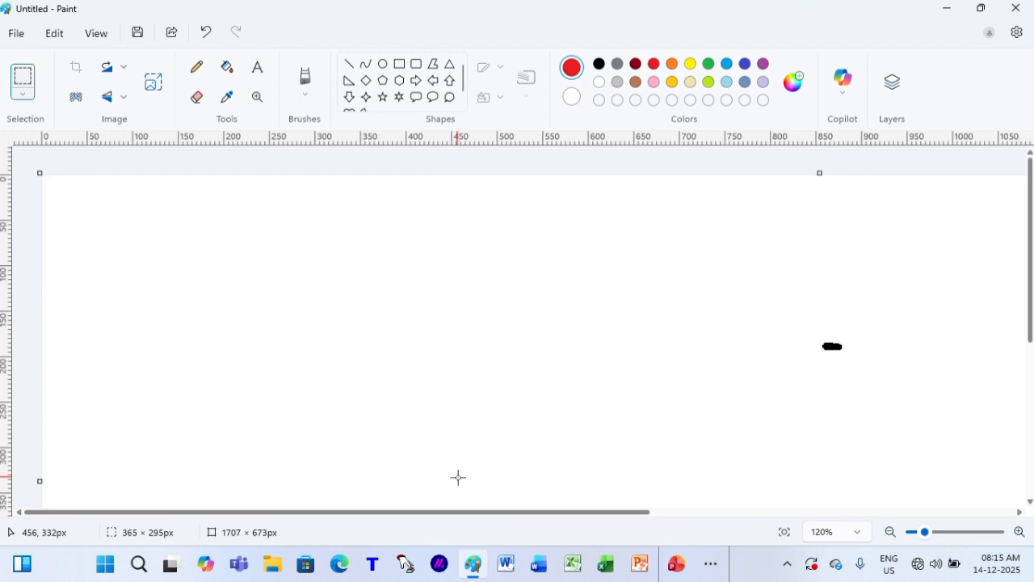
pyautogui.hotkey('ctrl', 'z')
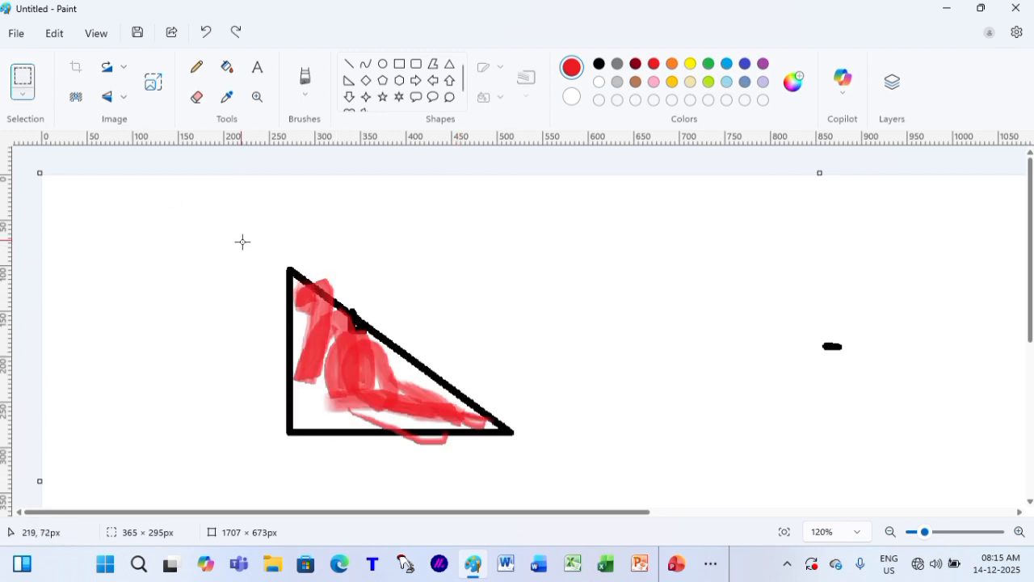
# - Copy the painted triangle with a rectangular selection of about 437 × 287 px and place the pasted duplicate beside the original
pyautogui.moveTo(243, 242); pyautogui.dragTo(640, 501)
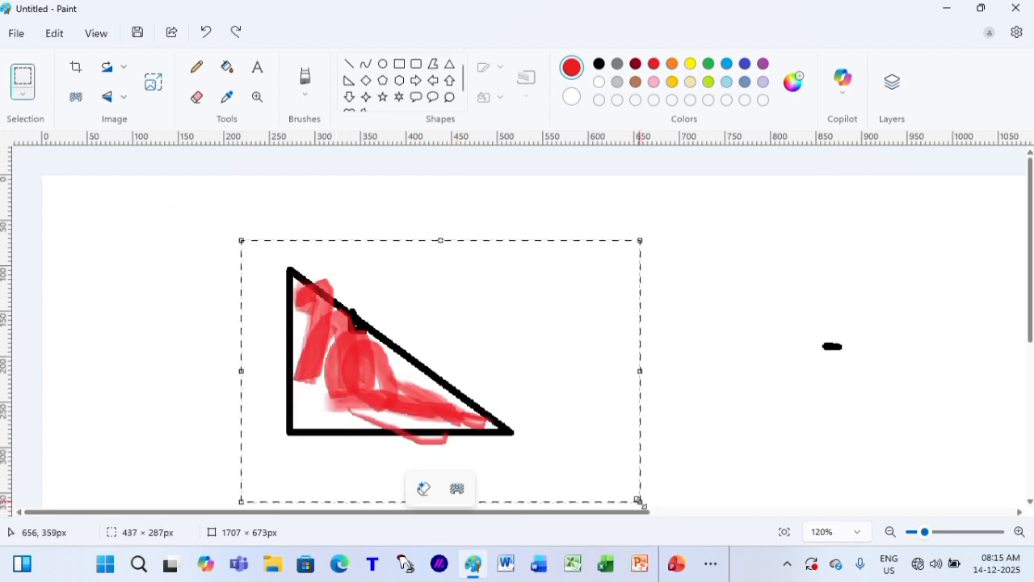
pyautogui.click(719, 465)
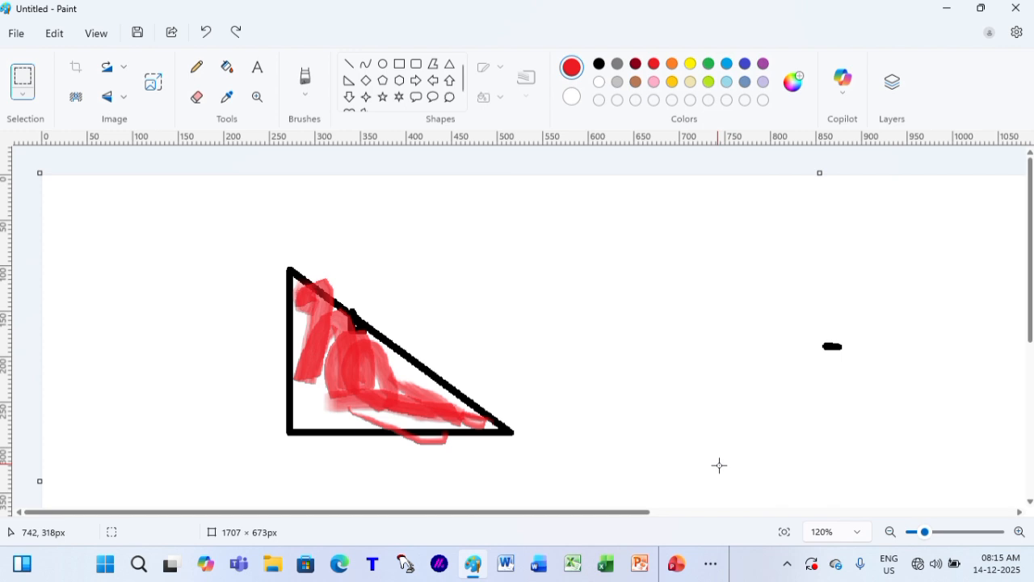
pyautogui.hotkey('ctrl', 'v')
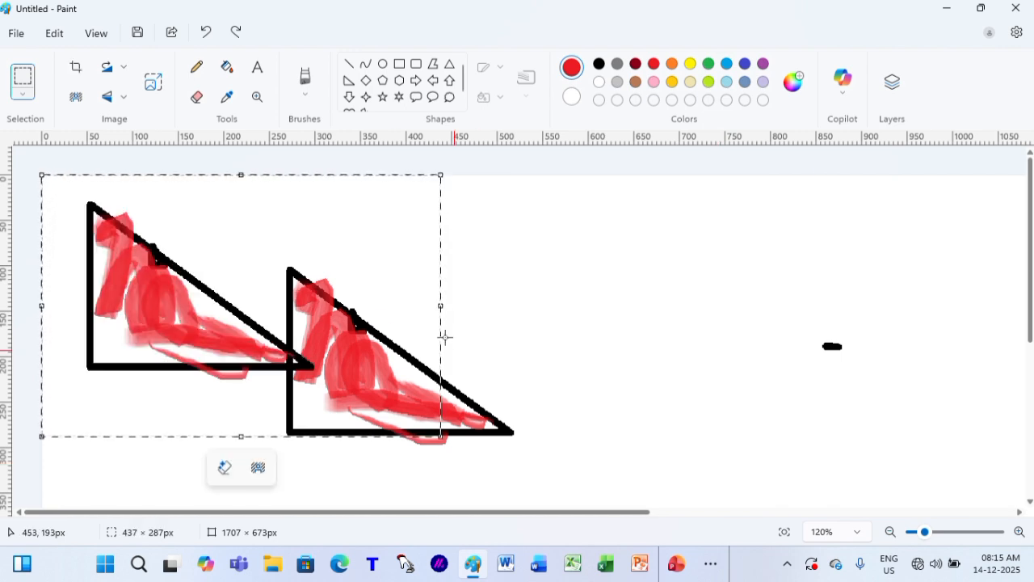
pyautogui.moveTo(153, 307); pyautogui.dragTo(603, 373)
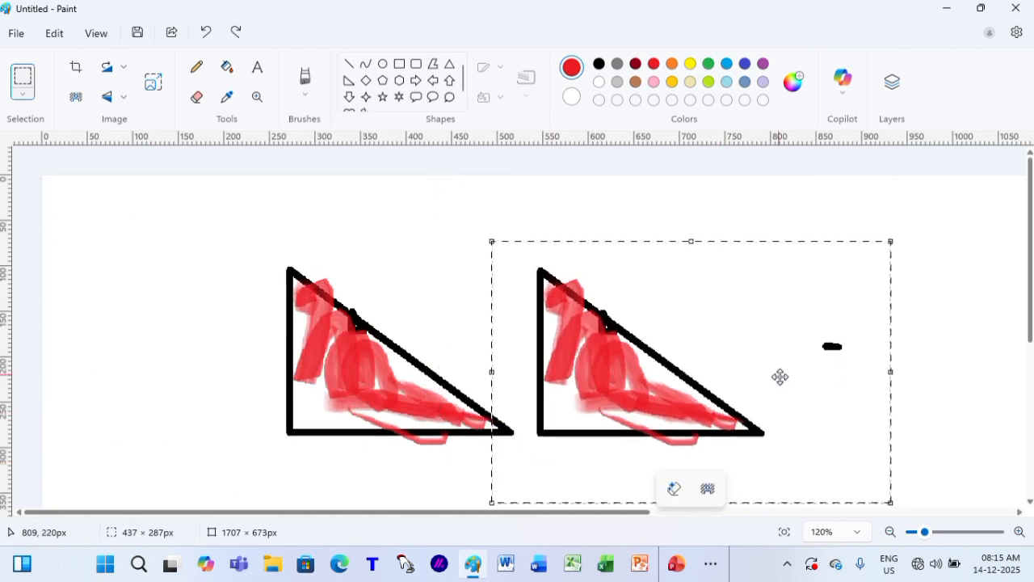
# - Undo the pasted triangle and the last red brush stroke
pyautogui.hotkey('ctrl', 'z')
pyautogui.hotkey('ctrl', 'z')
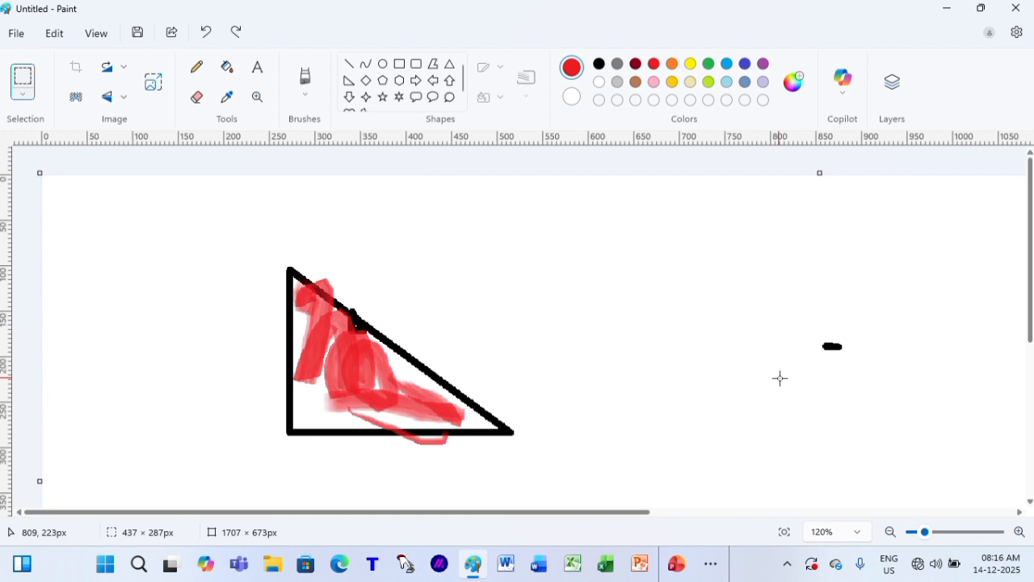
# - Undo the red brush strokes inside the triangle and restore them with redo
pyautogui.hotkey('ctrl', 'z')
pyautogui.hotkey('ctrl', 'z')
pyautogui.hotkey('ctrl', 'z')
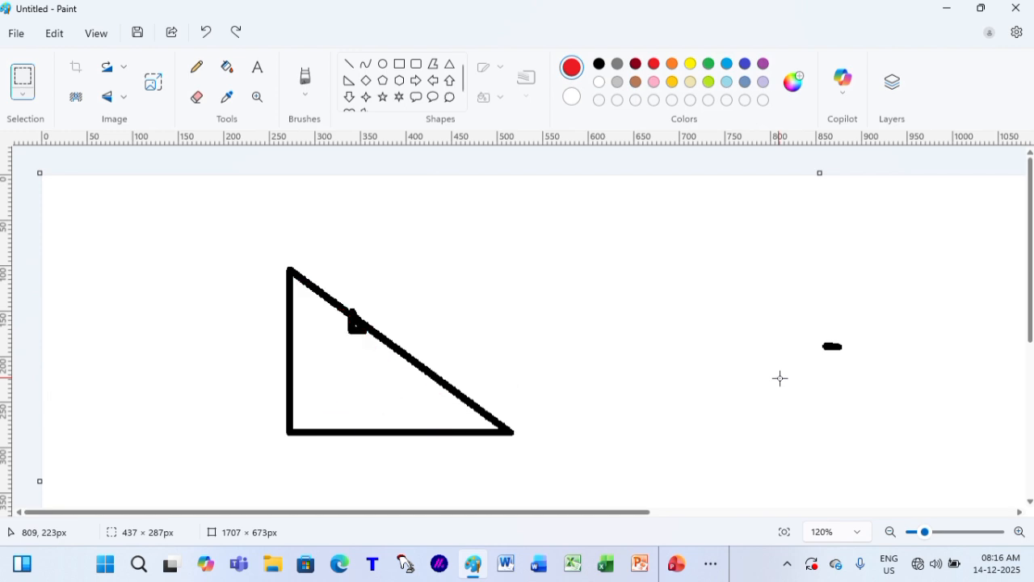
pyautogui.hotkey('ctrl', 'y')
pyautogui.hotkey('ctrl', 'y')
pyautogui.hotkey('ctrl', 'y')
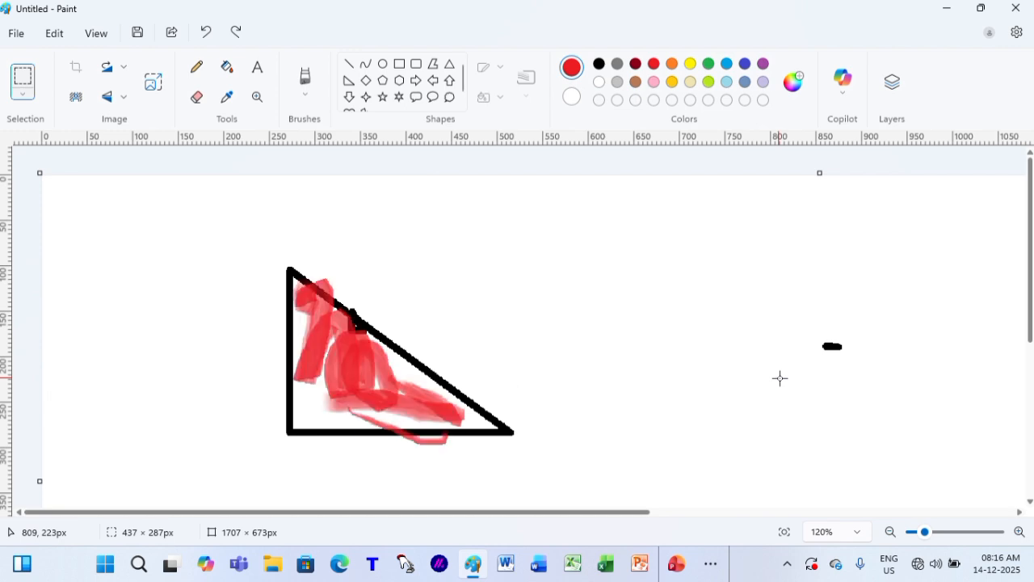
pyautogui.hotkey('ctrl', 'y')
pyautogui.hotkey('ctrl', 'y')
# - Undo all drawing actions, including the red strokes and the triangle, until the canvas is blank
pyautogui.hotkey('ctrl', 'z')
pyautogui.hotkey('ctrl', 'z')
pyautogui.hotkey('ctrl', 'z')
pyautogui.hotkey('ctrl', 'z')
pyautogui.hotkey('ctrl', 'z')
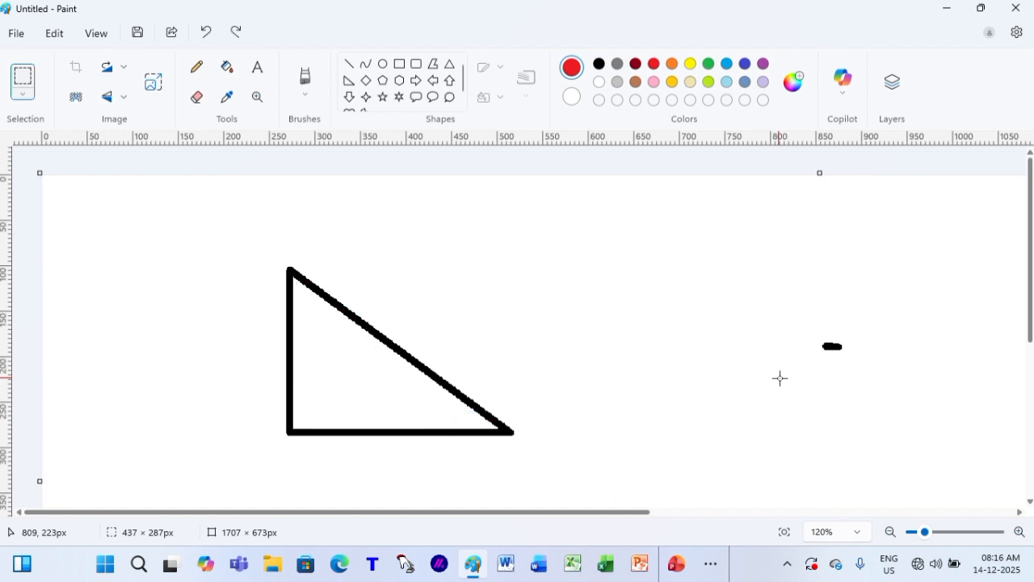
pyautogui.hotkey('ctrl', 'z')
pyautogui.hotkey('ctrl', 'z')
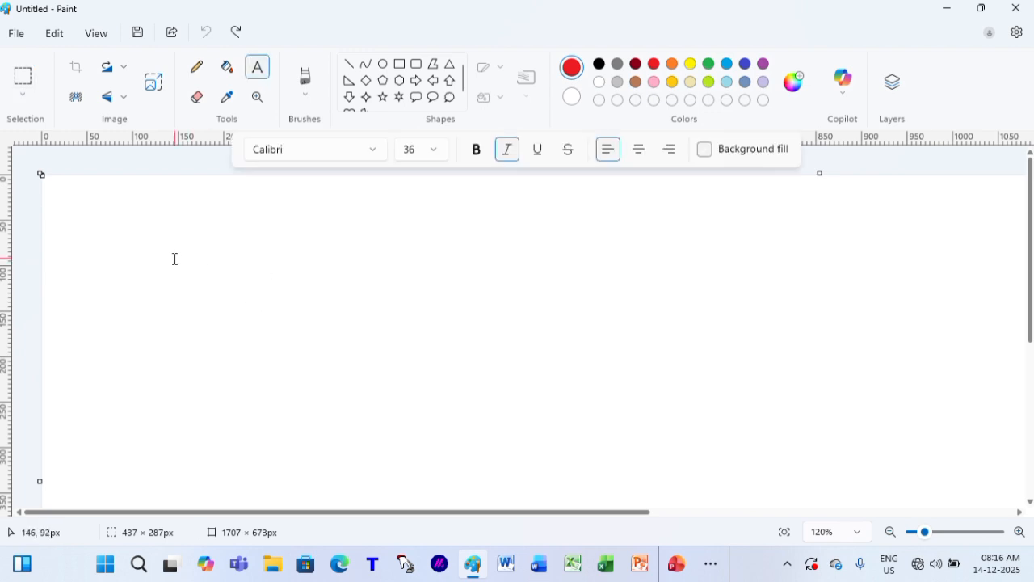
pyautogui.moveTo(144, 268); pyautogui.dragTo(747, 441)
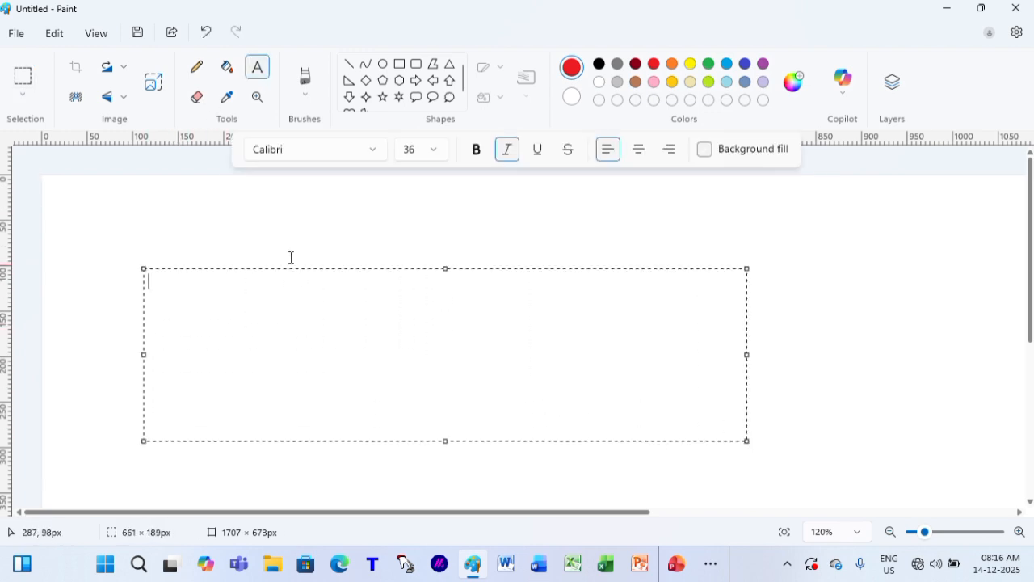
pyautogui.click(415, 152)
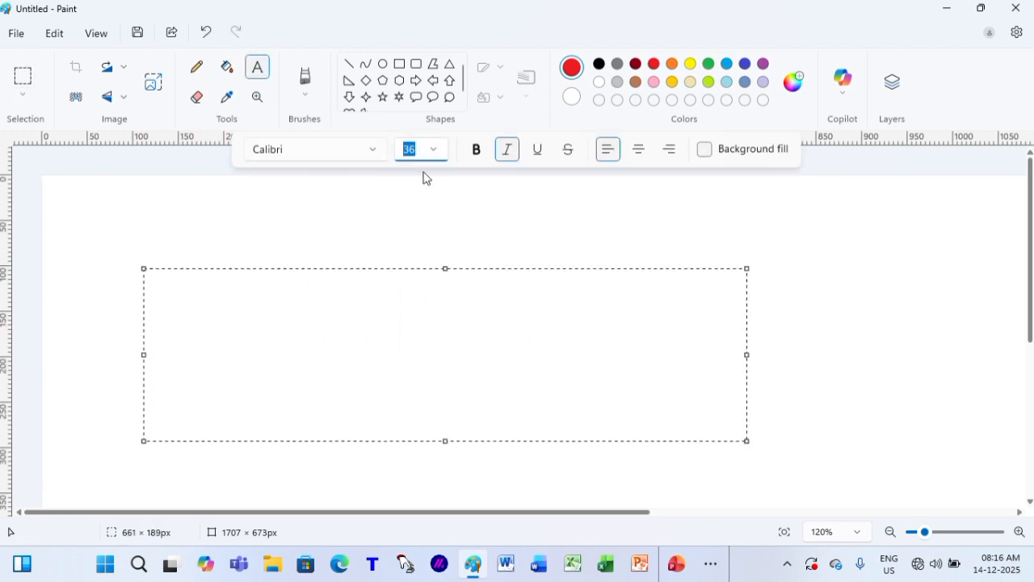
pyautogui.click(378, 153)
# - Create a text box of about 355 × 54 px near the canvas's upper middle, with the font Broadway at size 72
pyautogui.moveTo(457, 212); pyautogui.dragTo(779, 265)
pyautogui.click(376, 152)
pyautogui.scroll(1, 323, 190)
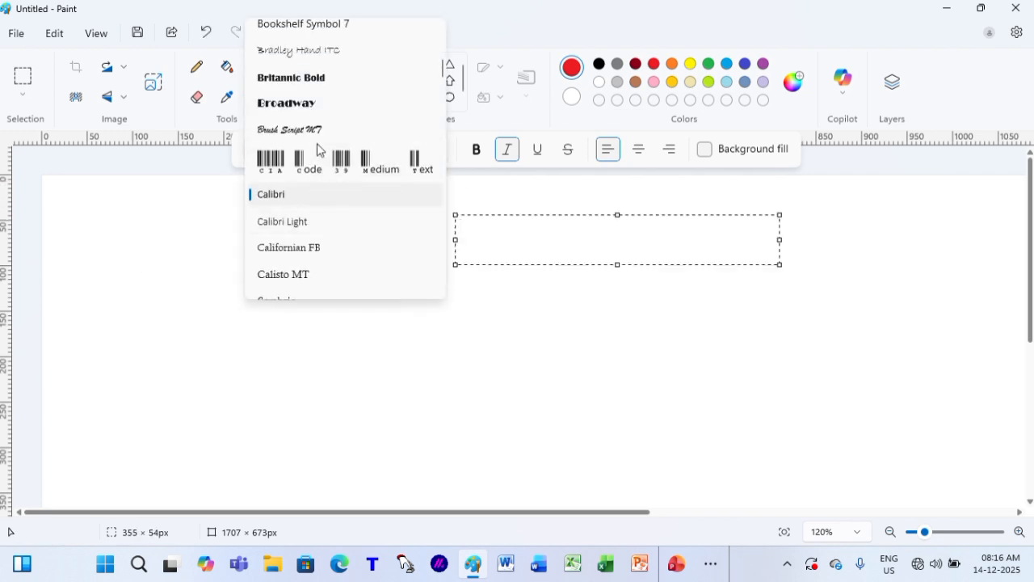
pyautogui.click(318, 103)
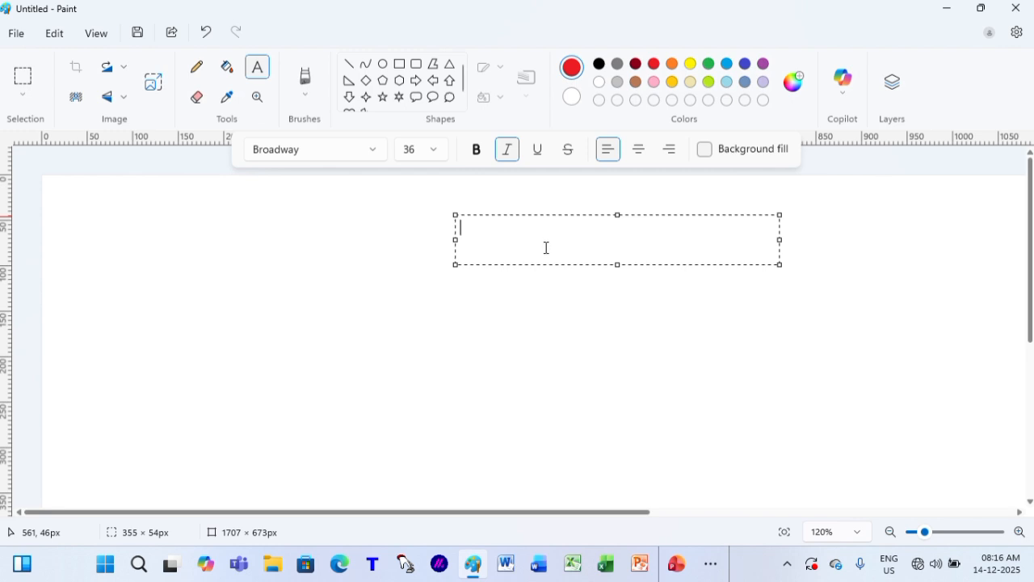
pyautogui.click(433, 151)
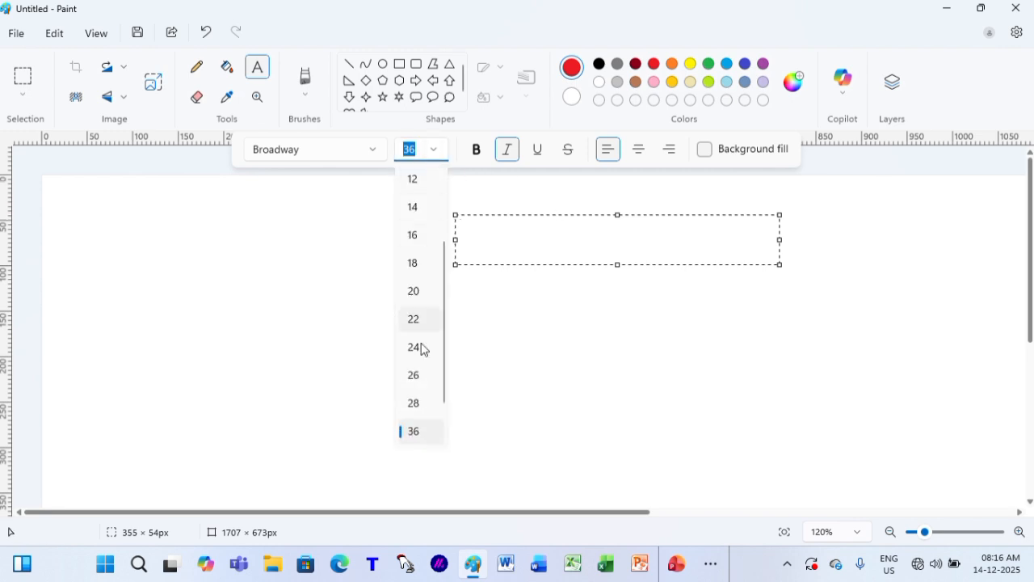
pyautogui.scroll(-1, 421, 404)
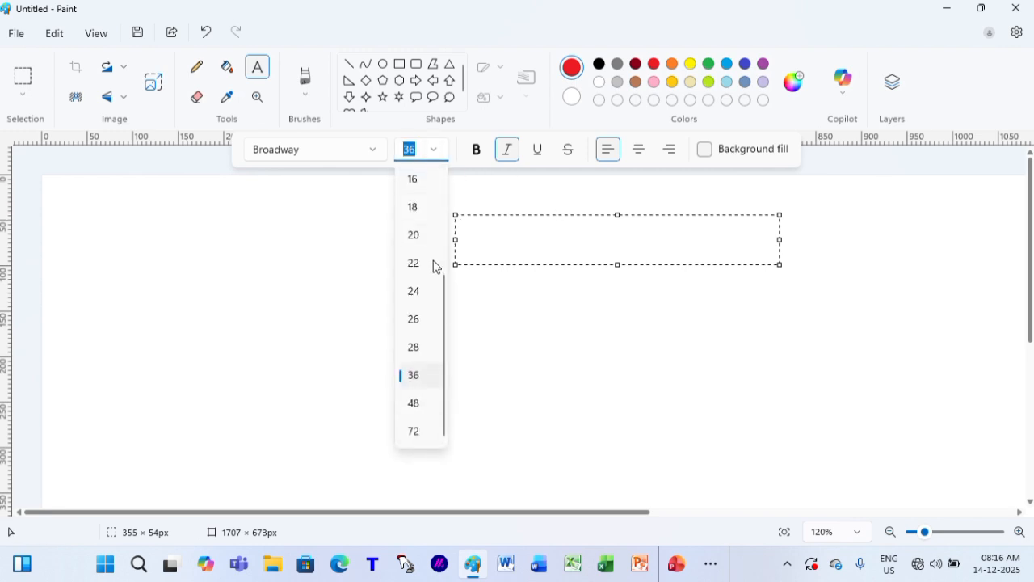
pyautogui.click(415, 430)
pyautogui.click(613, 243)
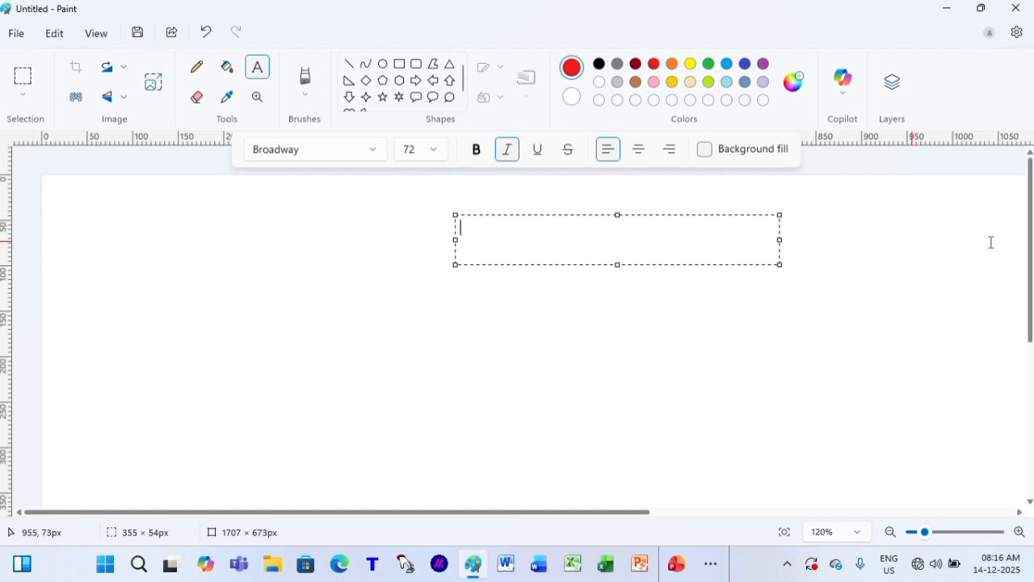
# - Enter the red text "varANASI" and widen its text box to about 550 px so the word fits on one line
pyautogui.write('va')
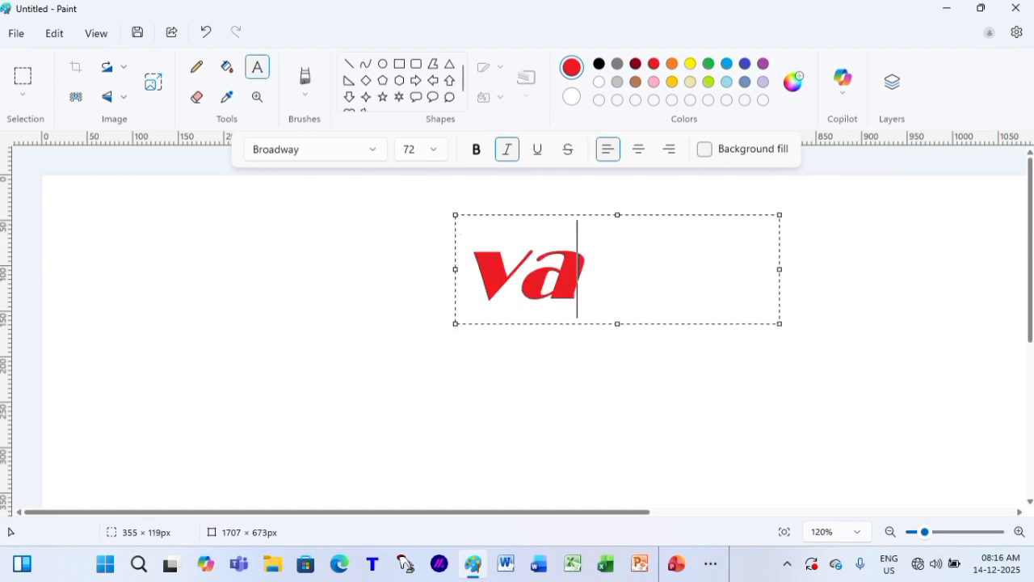
pyautogui.write('rAN')
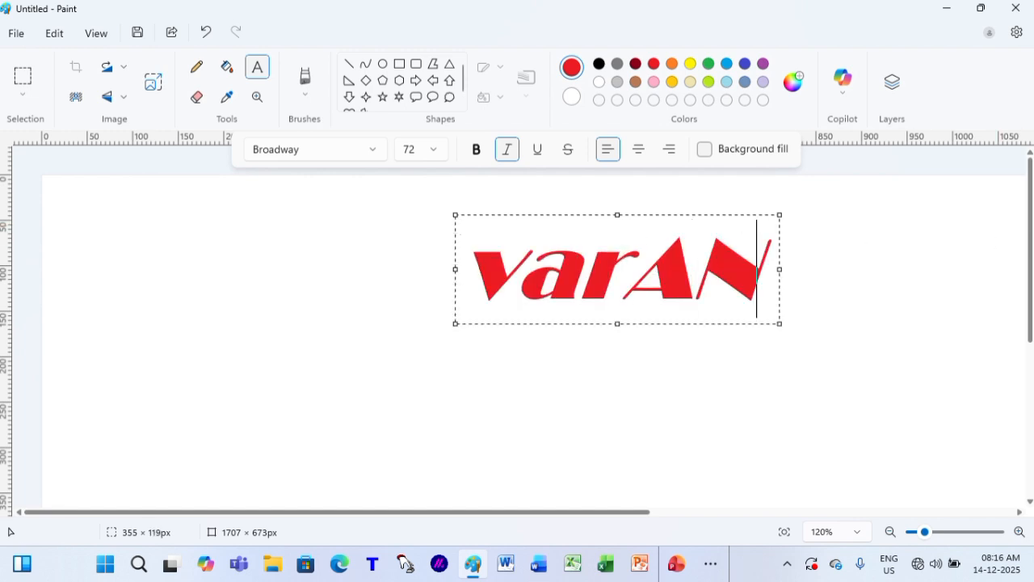
pyautogui.write('ASI')
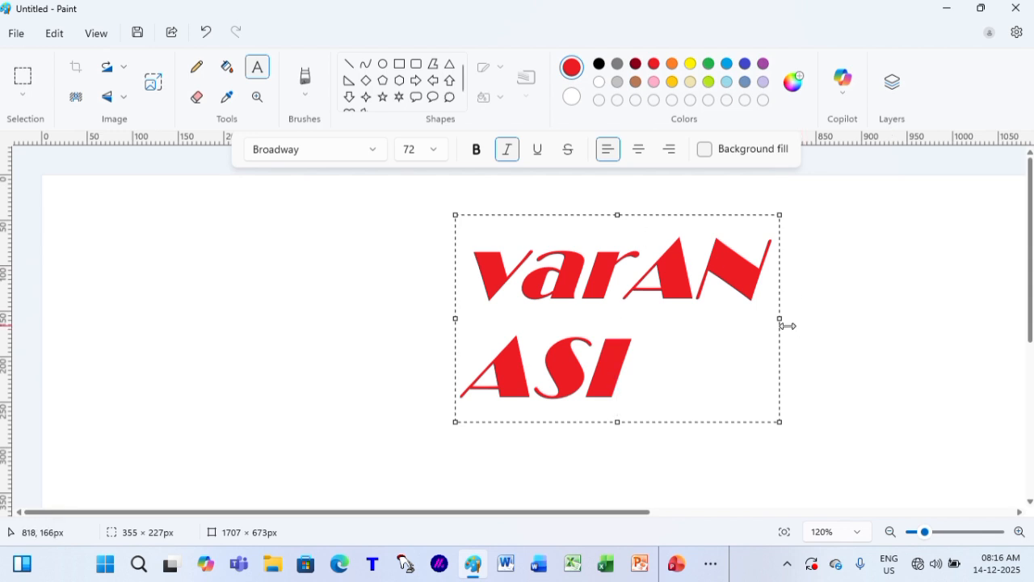
pyautogui.moveTo(780, 319); pyautogui.dragTo(958, 319)
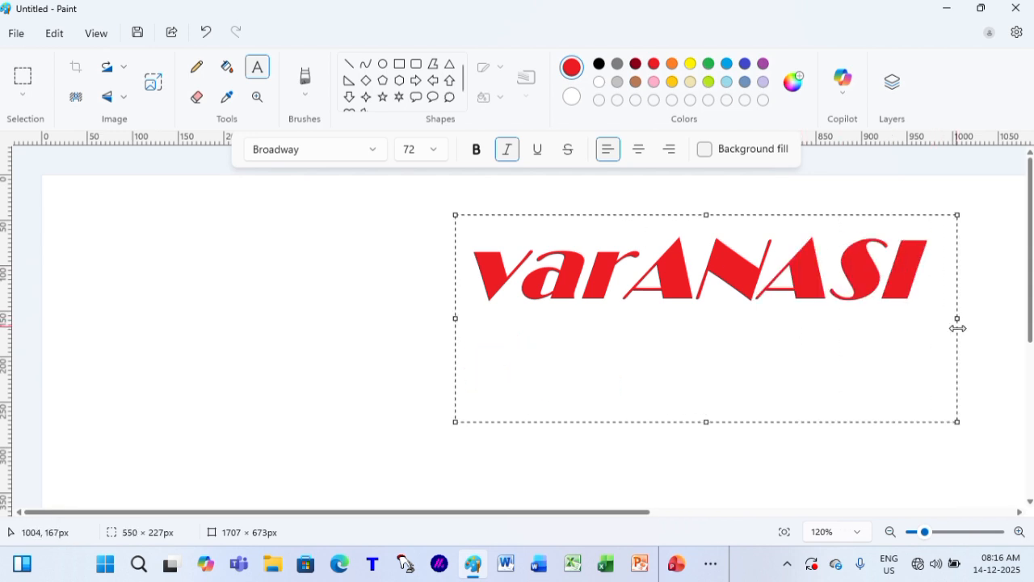
pyautogui.click(373, 150)
pyautogui.scroll(-6, 301, 273)
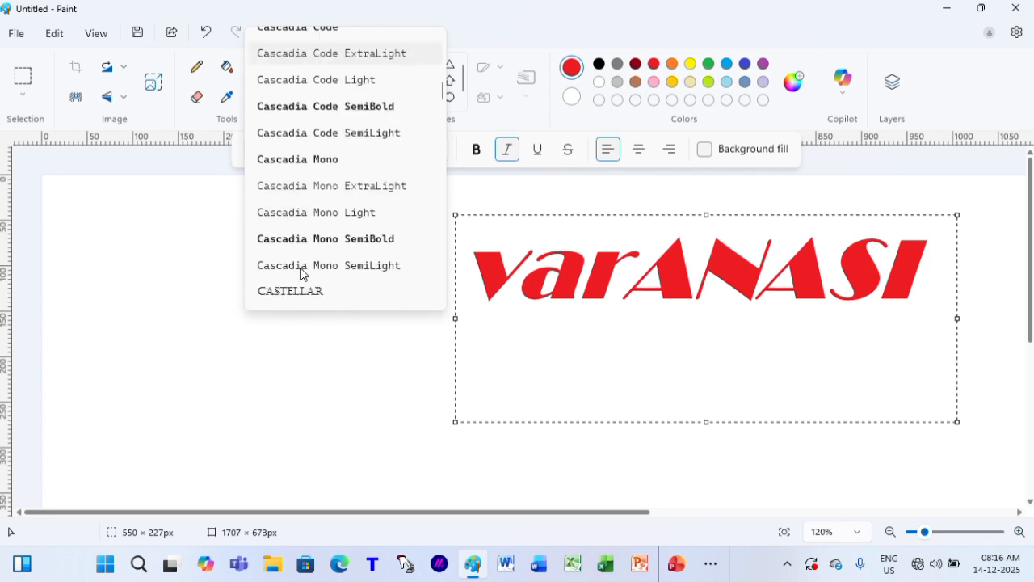
pyautogui.scroll(-3, 302, 273)
pyautogui.click(185, 329)
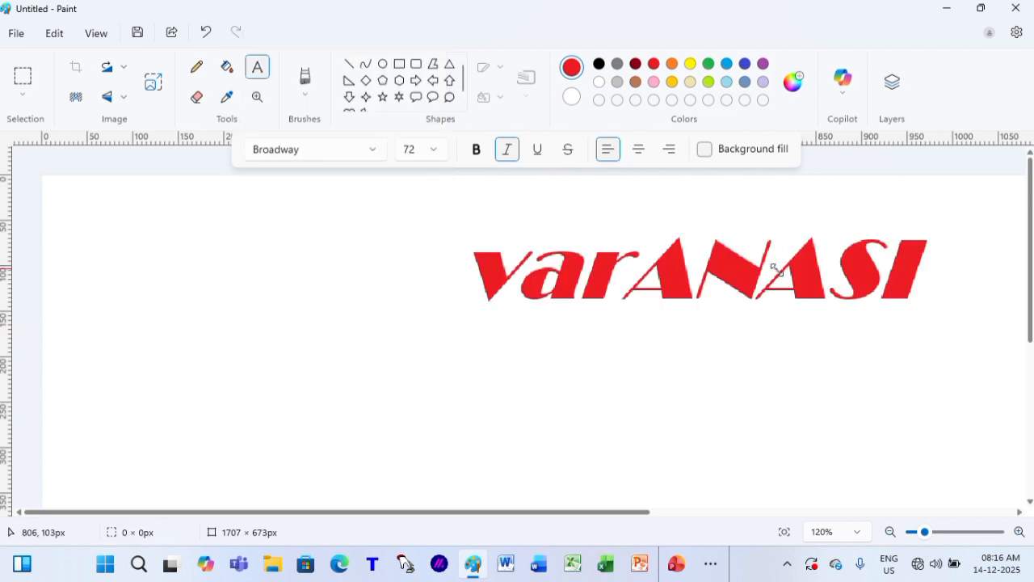
pyautogui.click(775, 269)
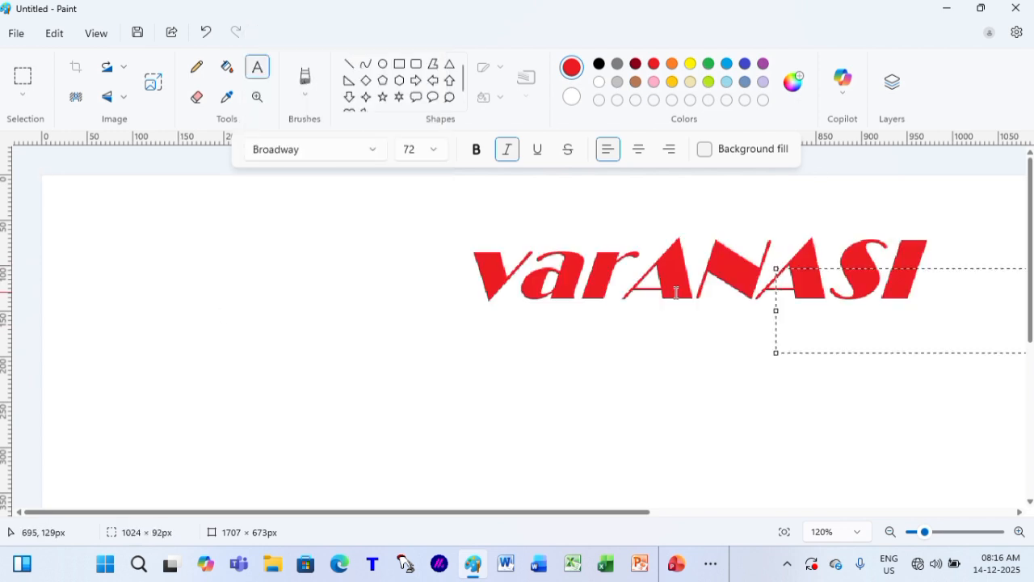
# - Discard the unsaved text drawing and start with a new blank canvas
pyautogui.hotkey('alt', 'F4')
pyautogui.click(532, 319)
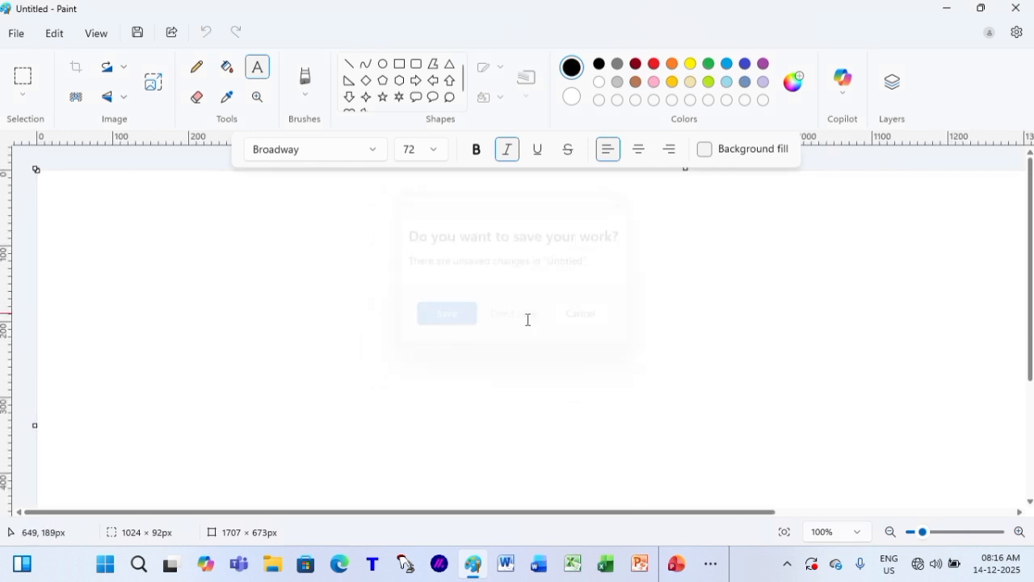
pyautogui.click(587, 405)
pyautogui.click(607, 239)
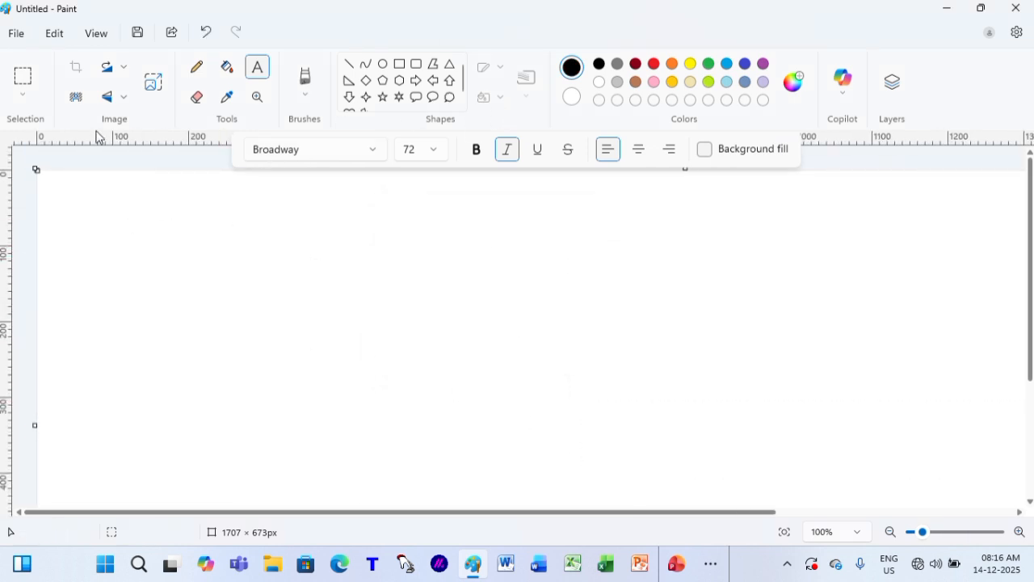
# - Draw a black diagonal line of about 1251 × 582 px from the canvas's left edge up past its upper edge
pyautogui.scroll(-3, 133, 184)
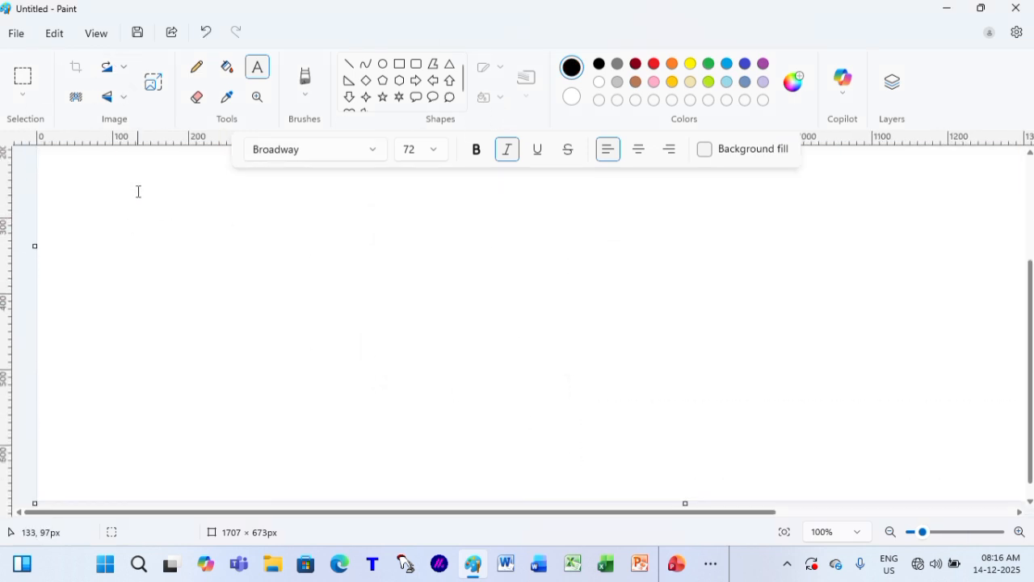
pyautogui.click(858, 532)
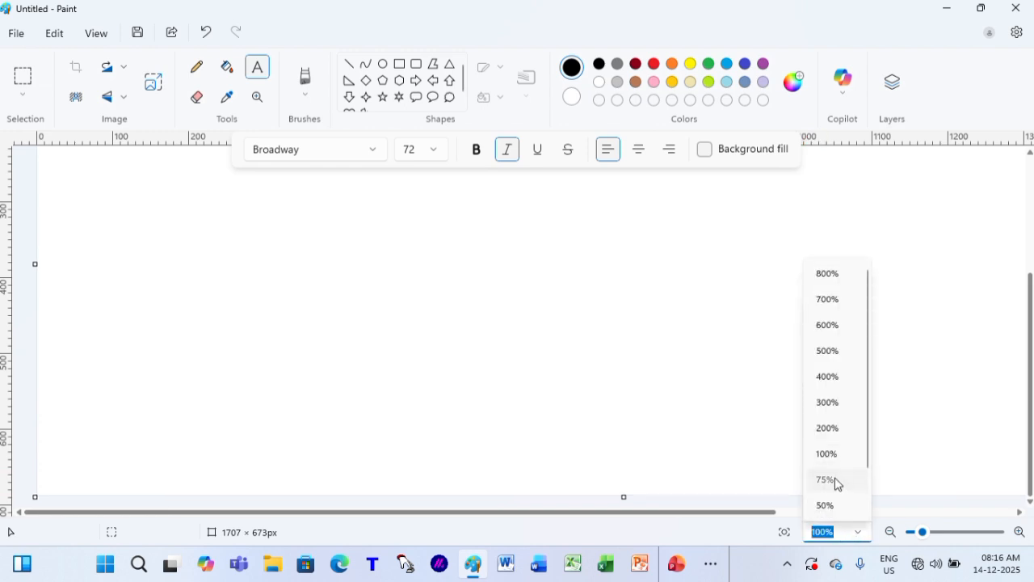
pyautogui.click(829, 481)
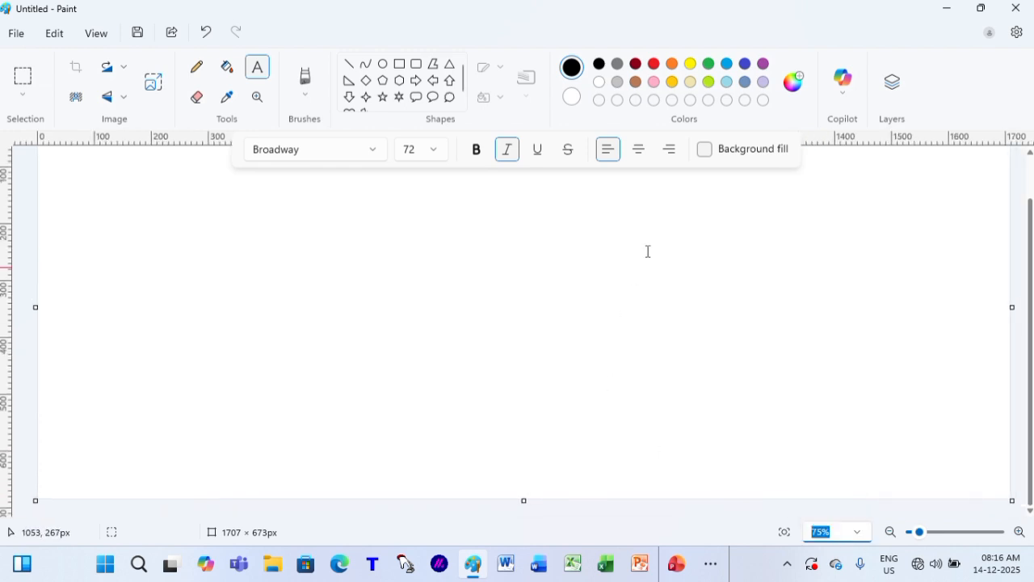
pyautogui.click(346, 67)
pyautogui.scroll(1, 556, 260)
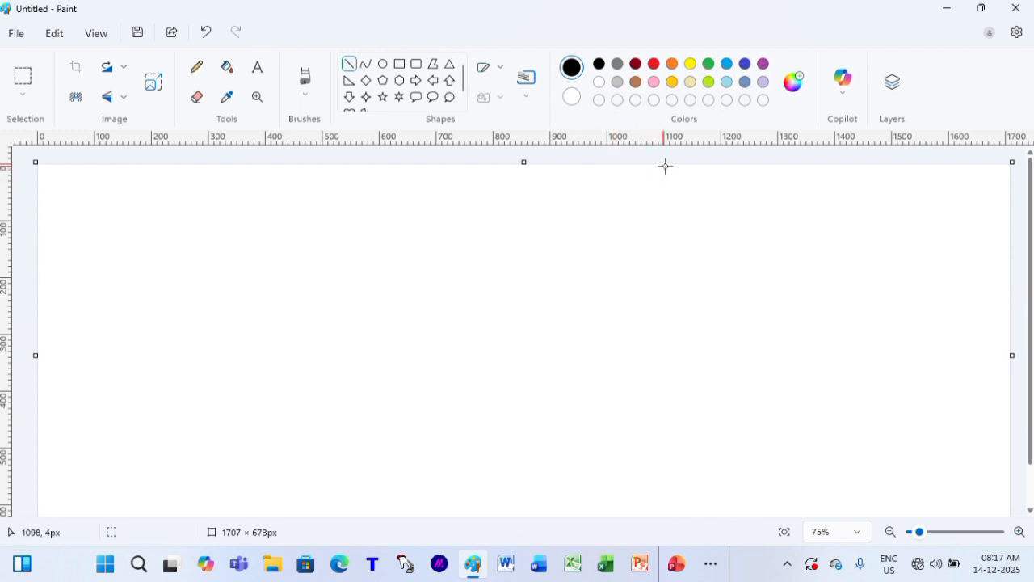
pyautogui.moveTo(666, 165); pyautogui.dragTo(6, 477)
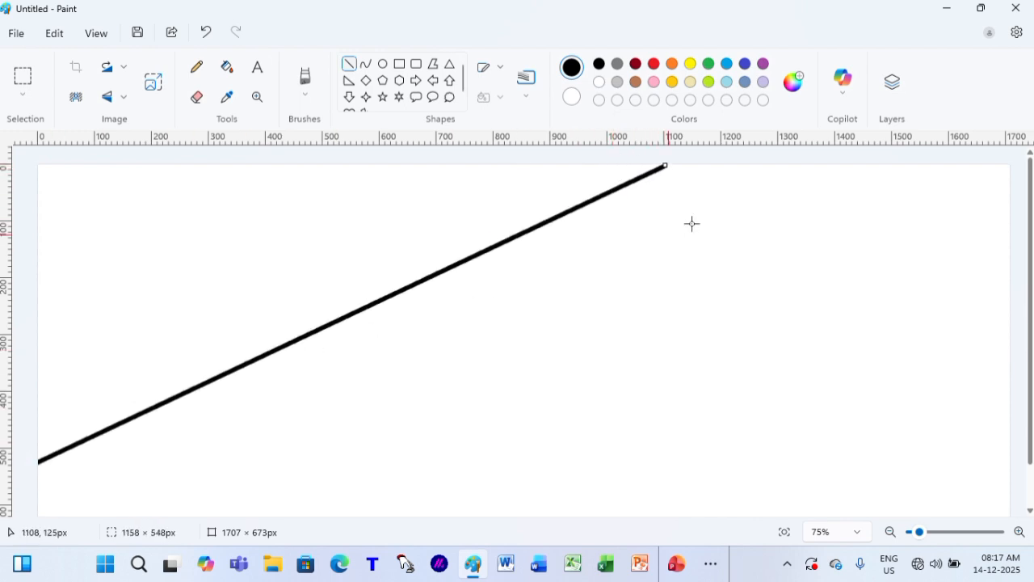
pyautogui.moveTo(662, 165); pyautogui.dragTo(723, 146)
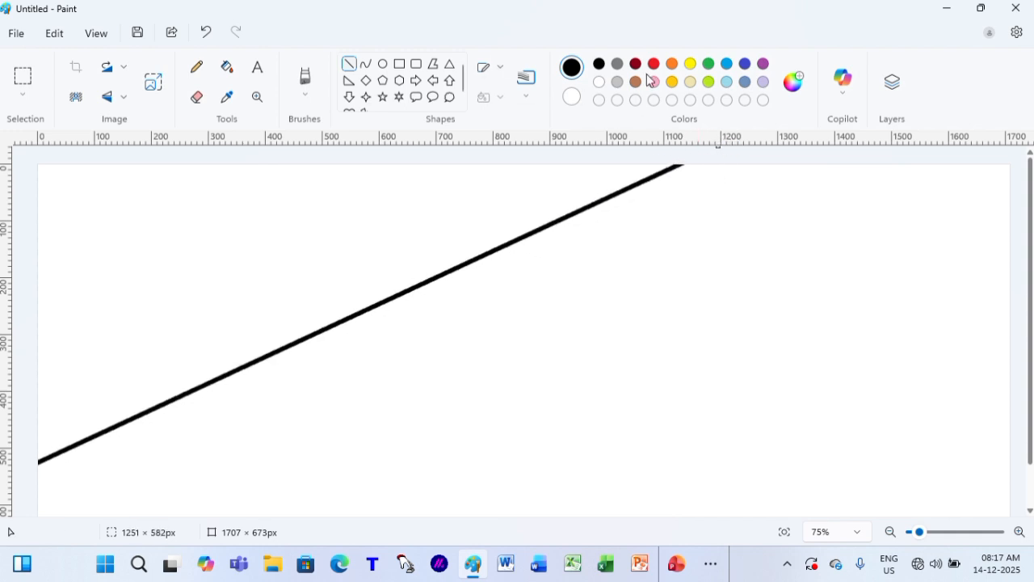
# - Draw a second, roughly parallel black line of about 1340 × 618 px from beyond the canvas's lower edge to past its right edge
pyautogui.scroll(-2, 741, 289)
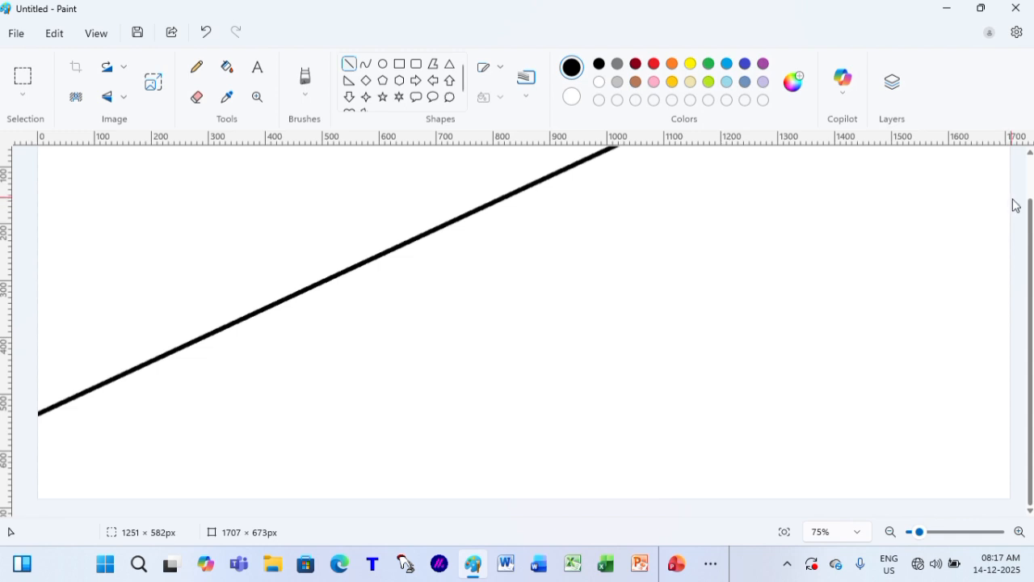
pyautogui.moveTo(1009, 211)
pyautogui.mouseDown()
pyautogui.moveTo(799, 404)
pyautogui.moveTo(466, 517)
pyautogui.moveTo(256, 549)
pyautogui.mouseUp()
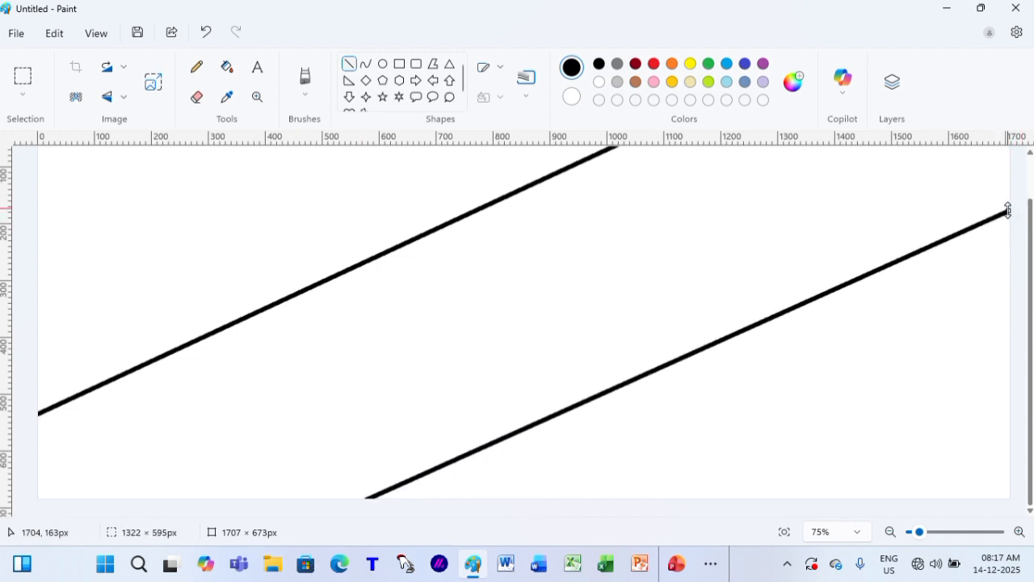
pyautogui.moveTo(1009, 211); pyautogui.dragTo(1019, 197)
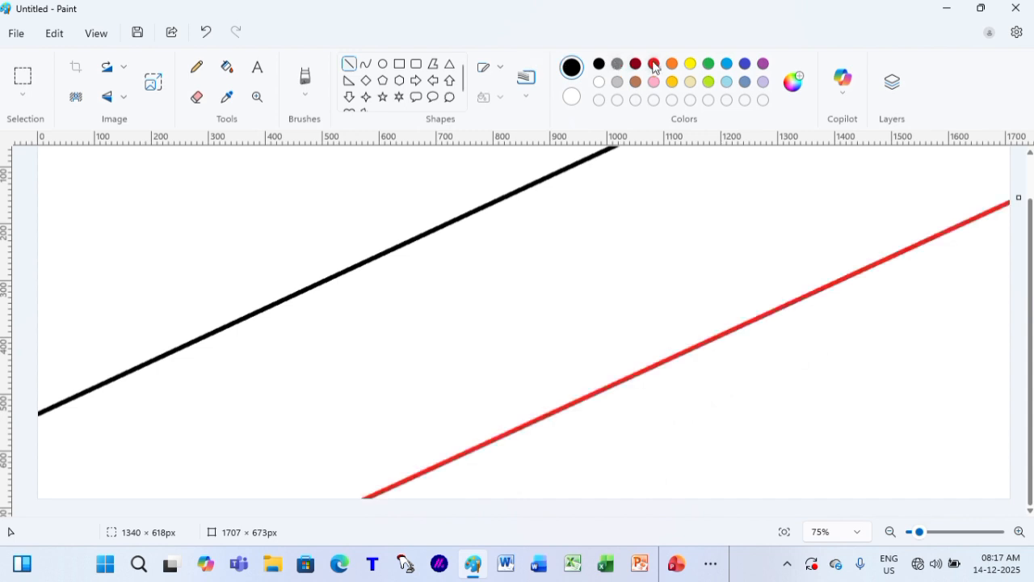
# - Fill the canvas's upper-left area with orange, and the middle band and its upper boundary line with yellow
pyautogui.click(228, 73)
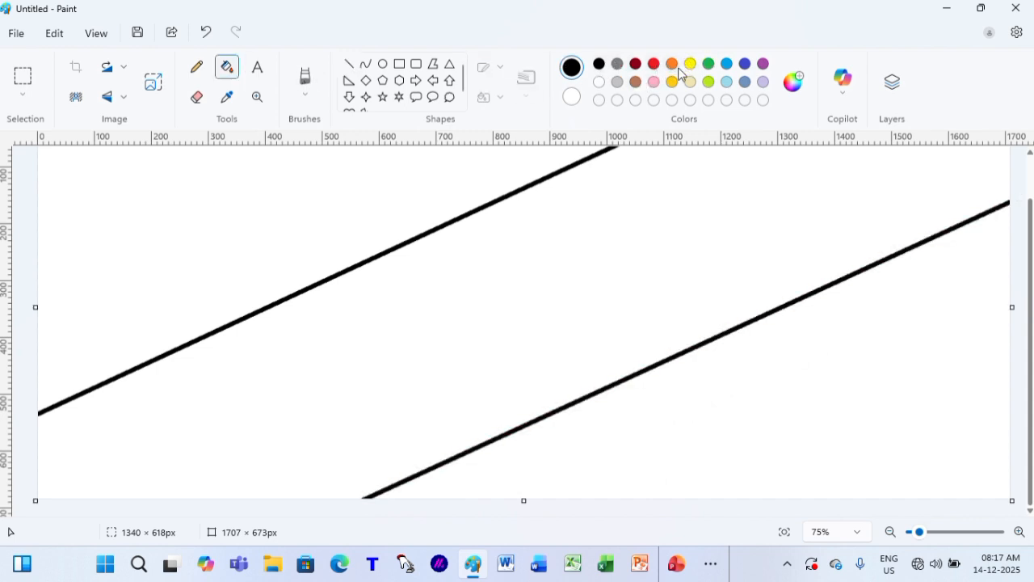
pyautogui.click(672, 65)
pyautogui.click(406, 173)
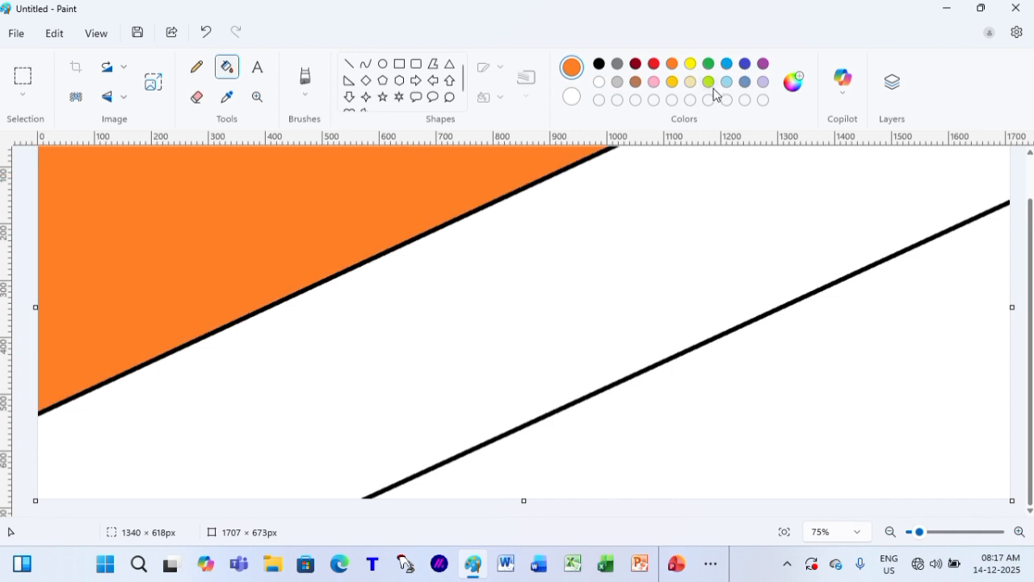
pyautogui.click(691, 65)
pyautogui.click(678, 289)
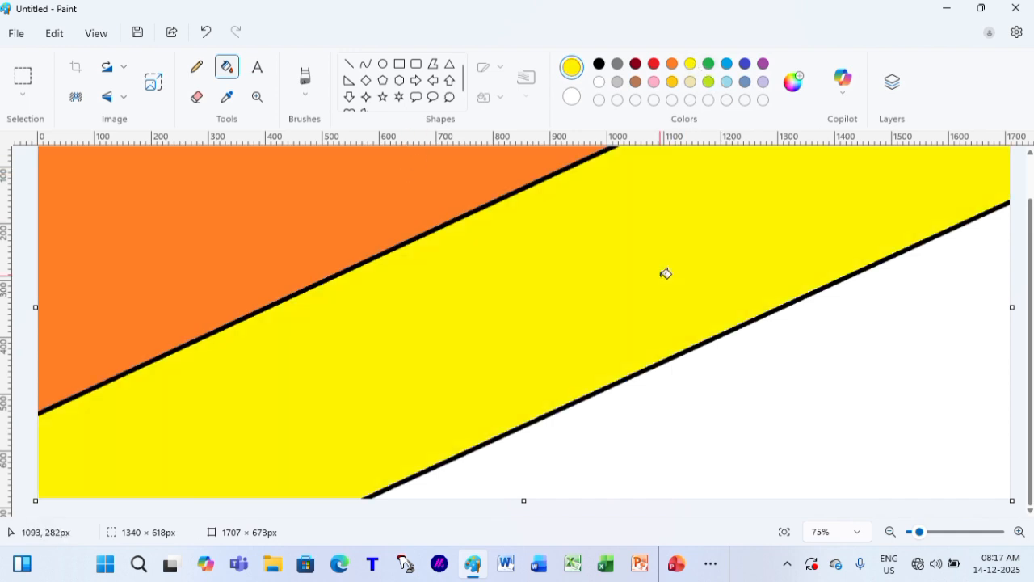
pyautogui.click(547, 177)
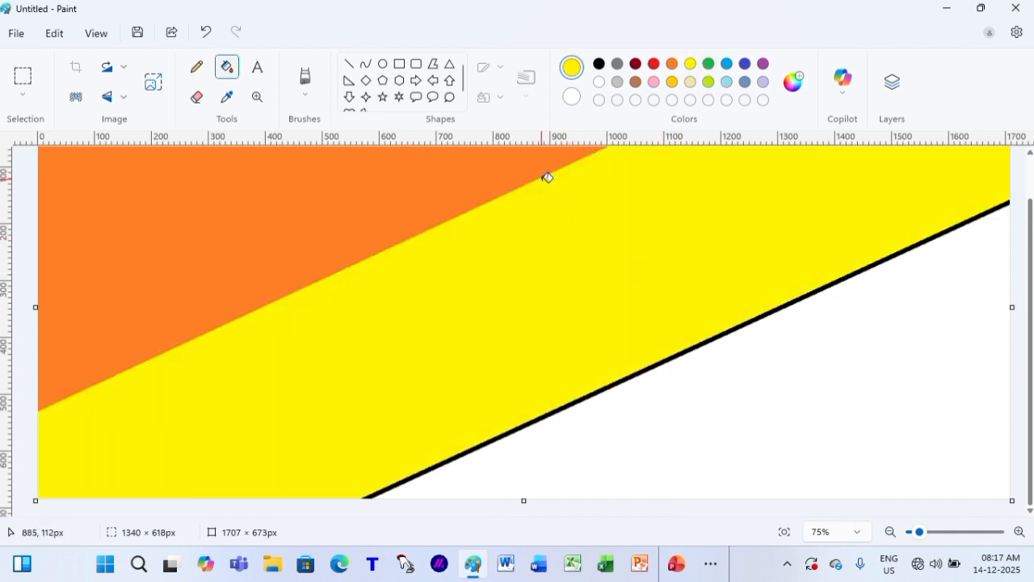
# - Fill the canvas's lower-right area and the remaining black boundary line with light blue
pyautogui.click(727, 65)
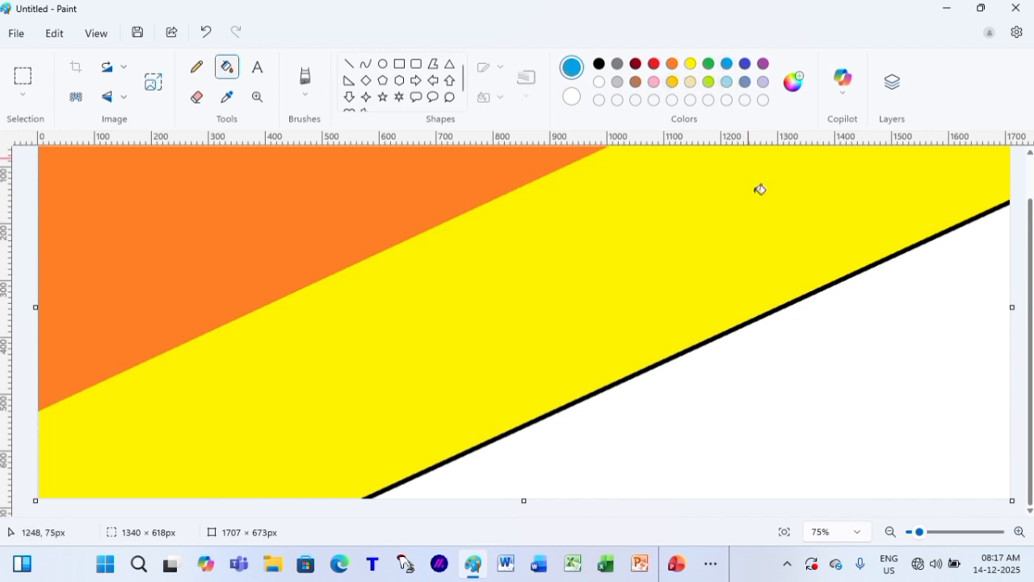
pyautogui.click(810, 394)
pyautogui.click(707, 340)
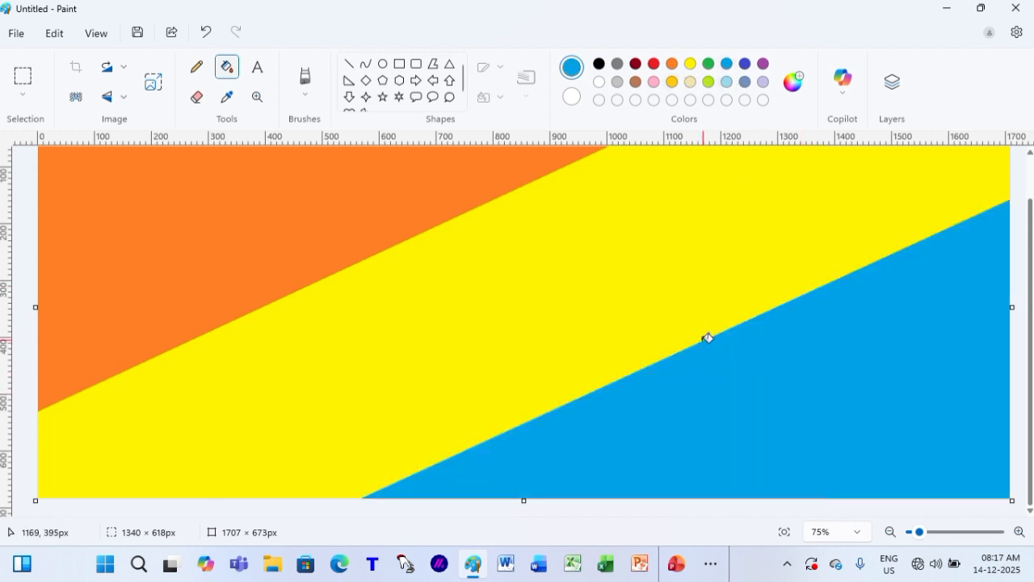
# - Resize the image in pixels with the aspect ratio unlocked, setting the vertical size to 1 px
pyautogui.scroll(1, 581, 397)
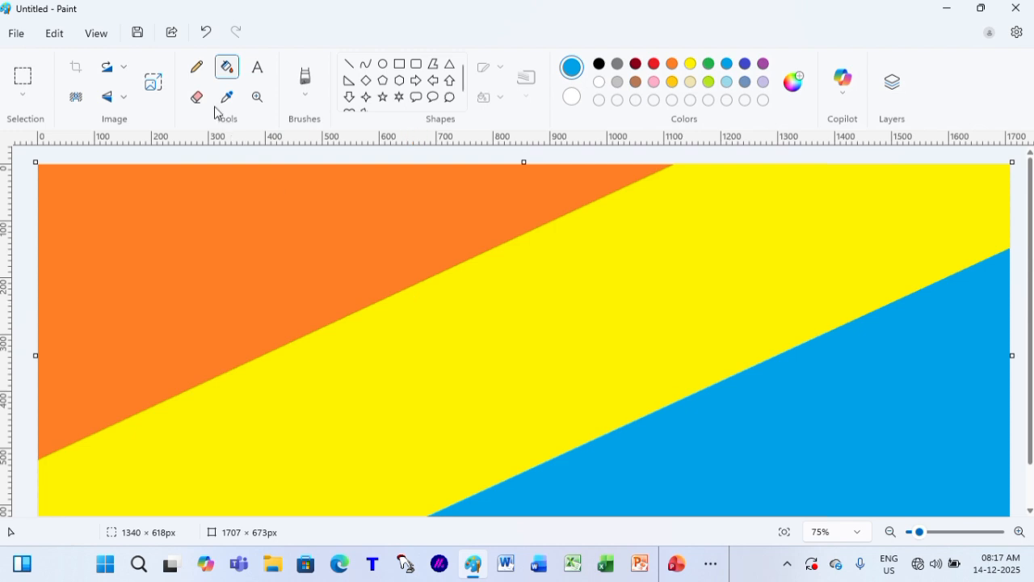
pyautogui.click(153, 81)
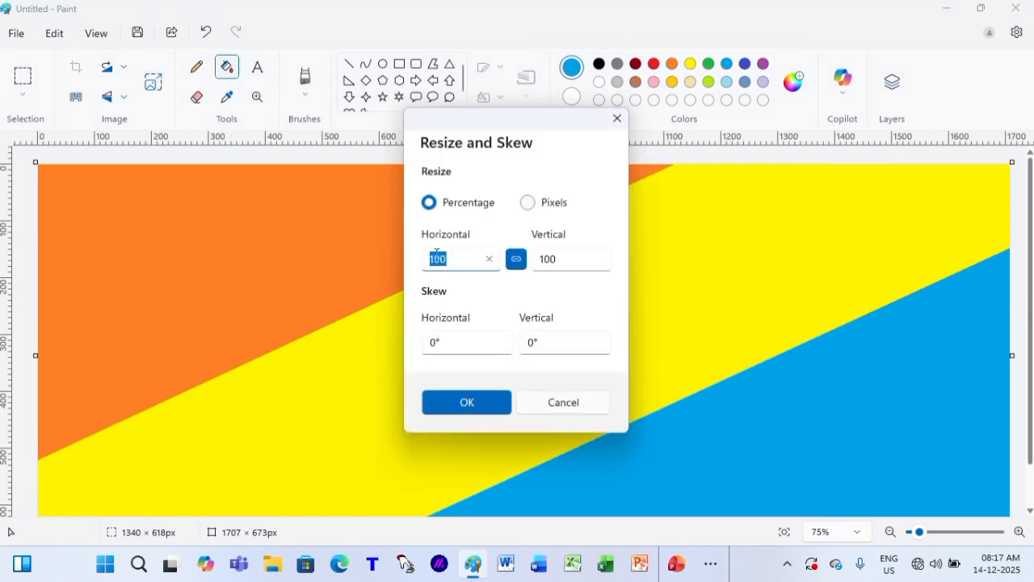
pyautogui.click(527, 202)
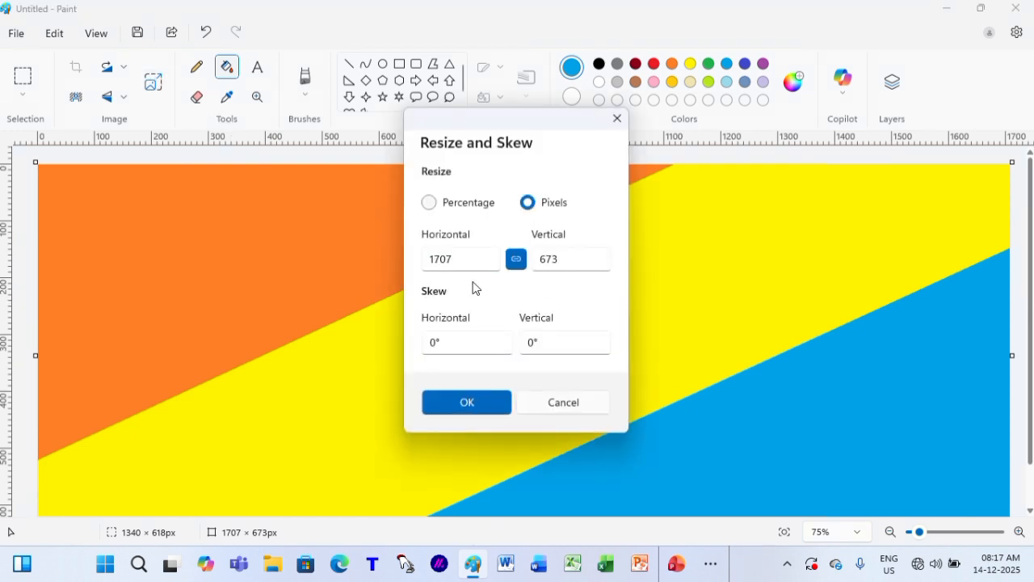
pyautogui.click(518, 264)
pyautogui.click(569, 258)
pyautogui.moveTo(551, 259); pyautogui.dragTo(669, 295)
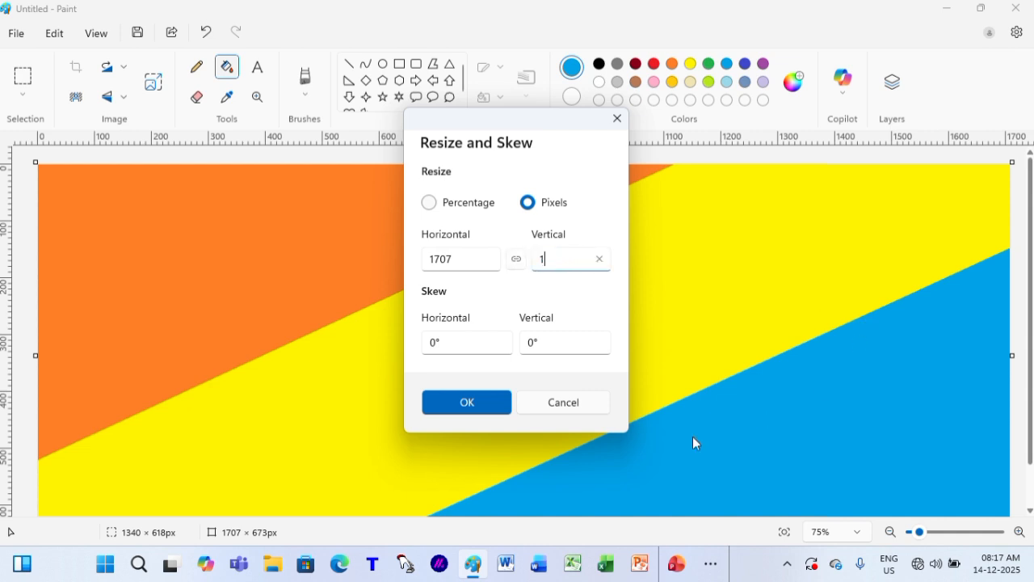
pyautogui.write('1')
pyautogui.click(457, 409)
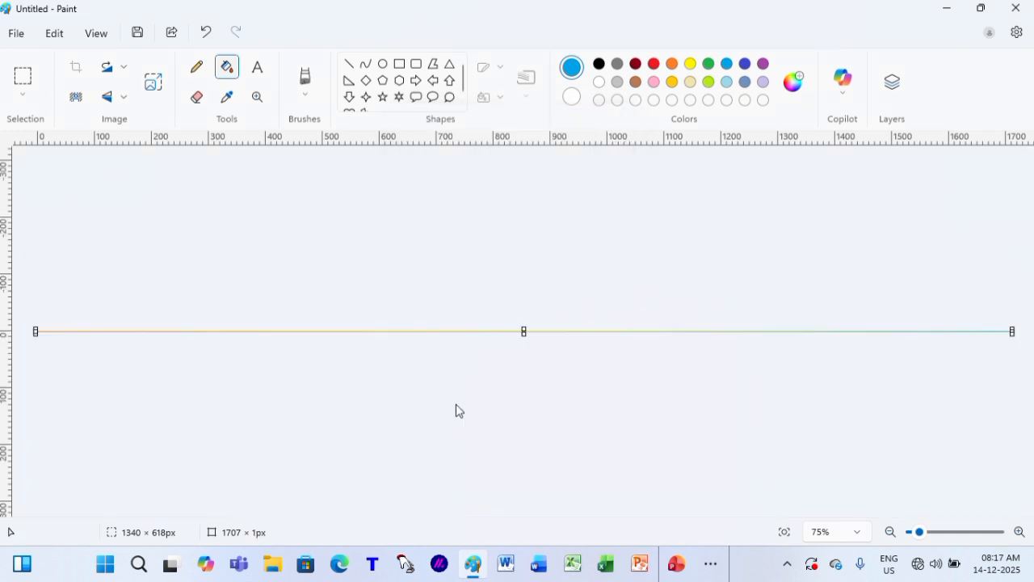
# - Stretch the image vertically to 673 px without maintaining the aspect ratio
pyautogui.click(150, 82)
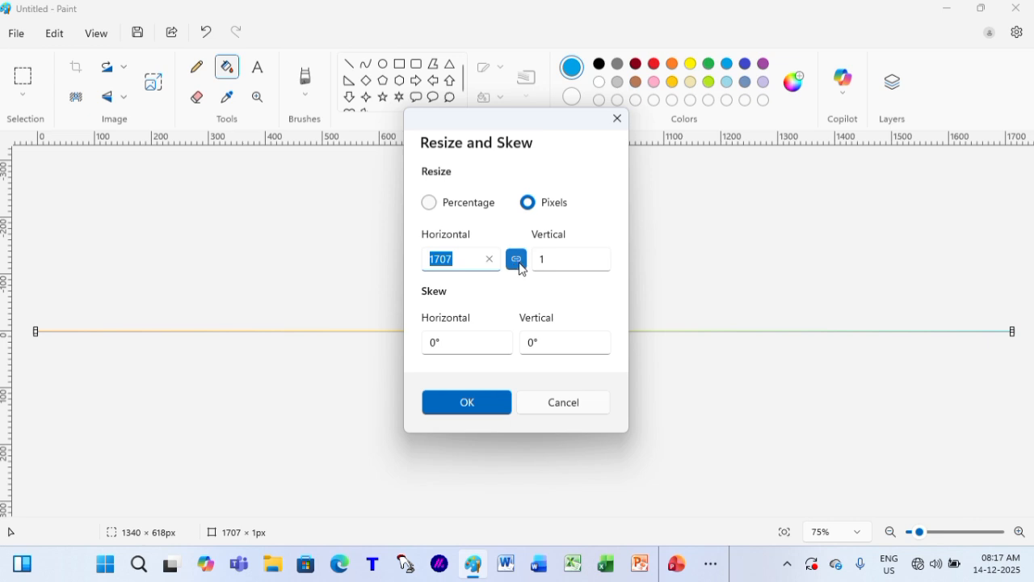
pyautogui.click(516, 259)
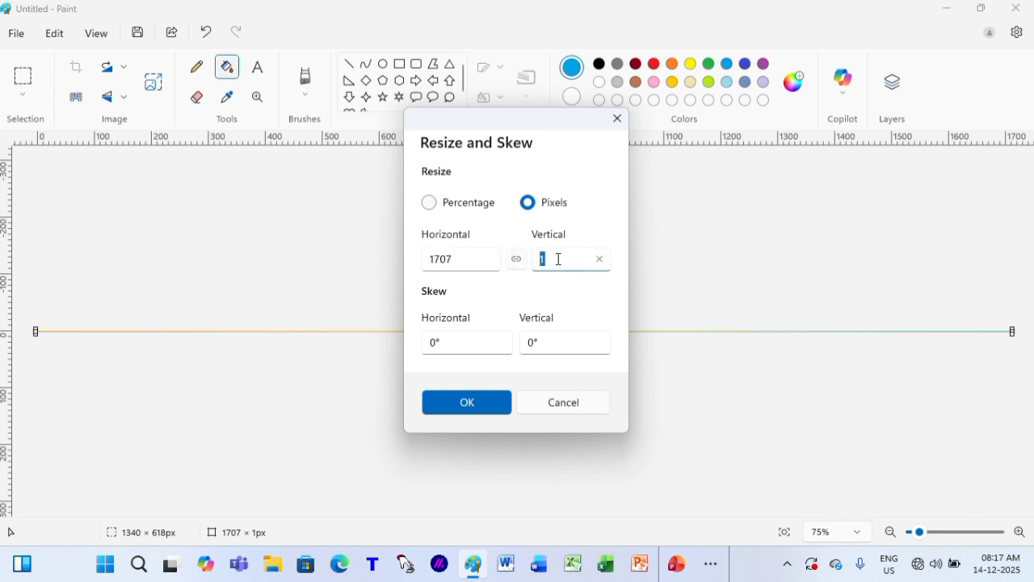
pyautogui.click(464, 404)
pyautogui.scroll(-1, 687, 317)
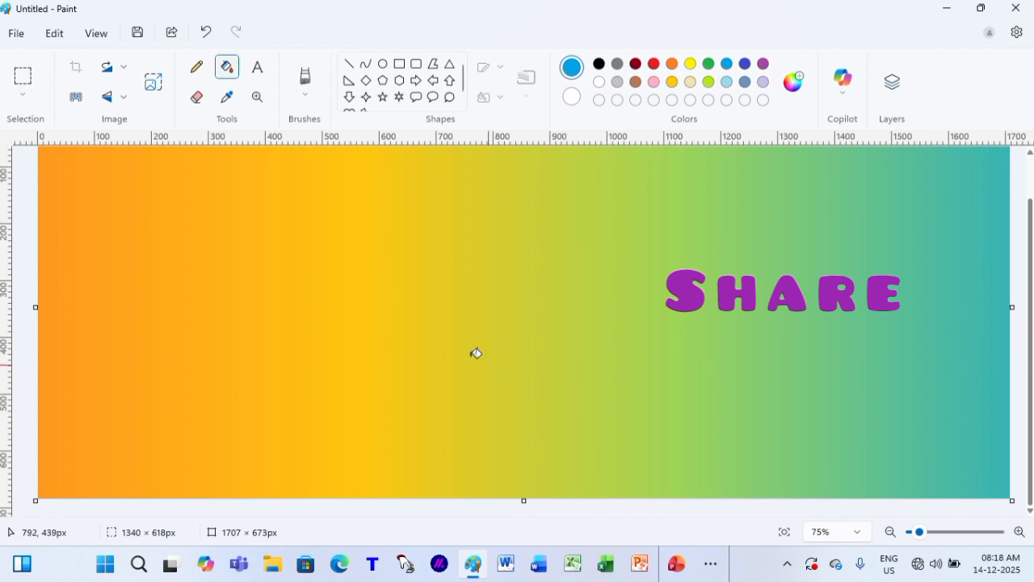
# - Resize the image to a horizontal size of 1 px with the aspect ratio unlocked
pyautogui.click(154, 82)
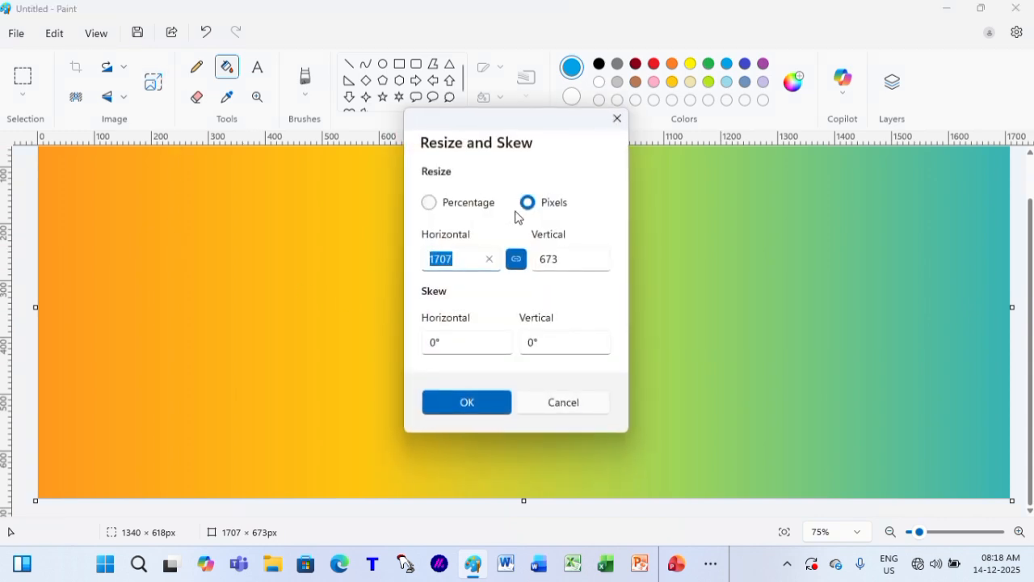
pyautogui.click(516, 252)
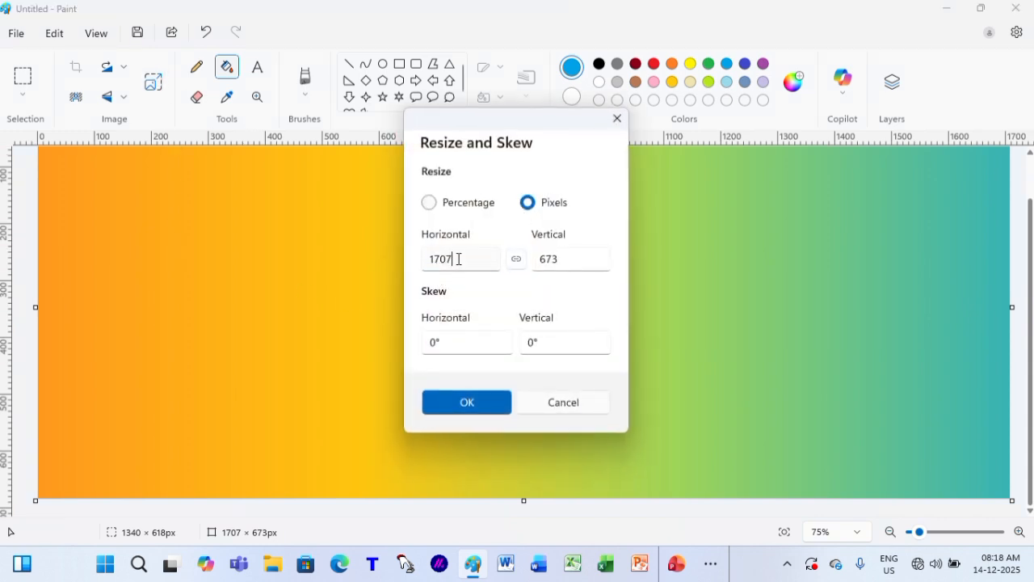
pyautogui.moveTo(344, 255); pyautogui.dragTo(555, 298)
pyautogui.write('1')
pyautogui.click(479, 413)
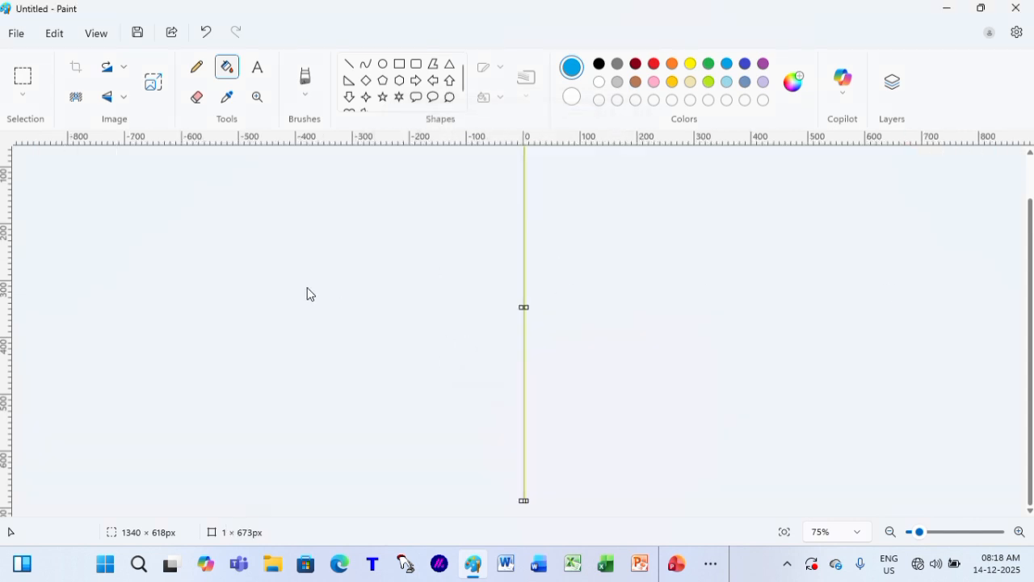
# - Stretch the one-pixel-wide image to 1750 px horizontally and 653 px vertically with the aspect ratio unlocked
pyautogui.click(158, 93)
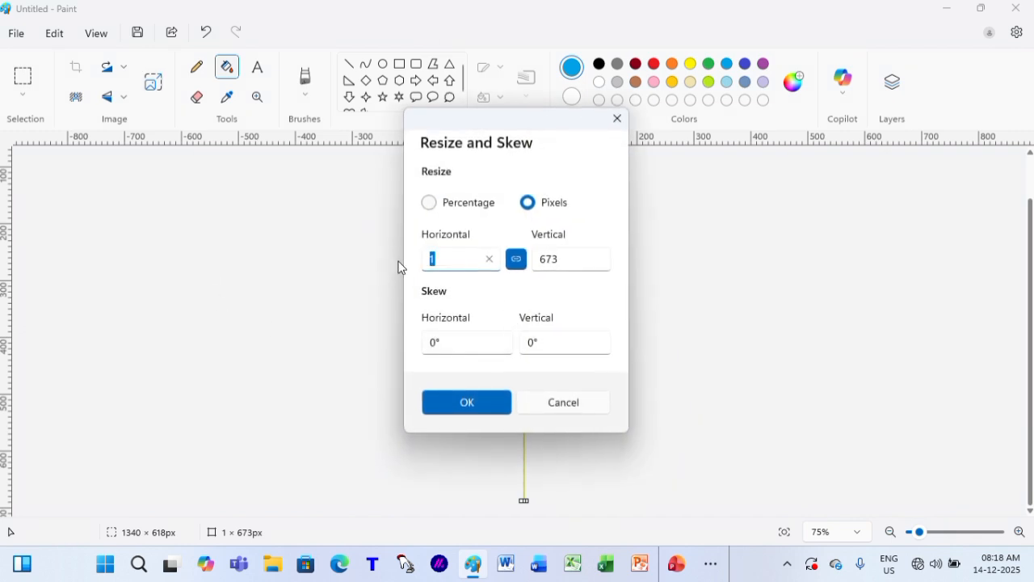
pyautogui.write('750')
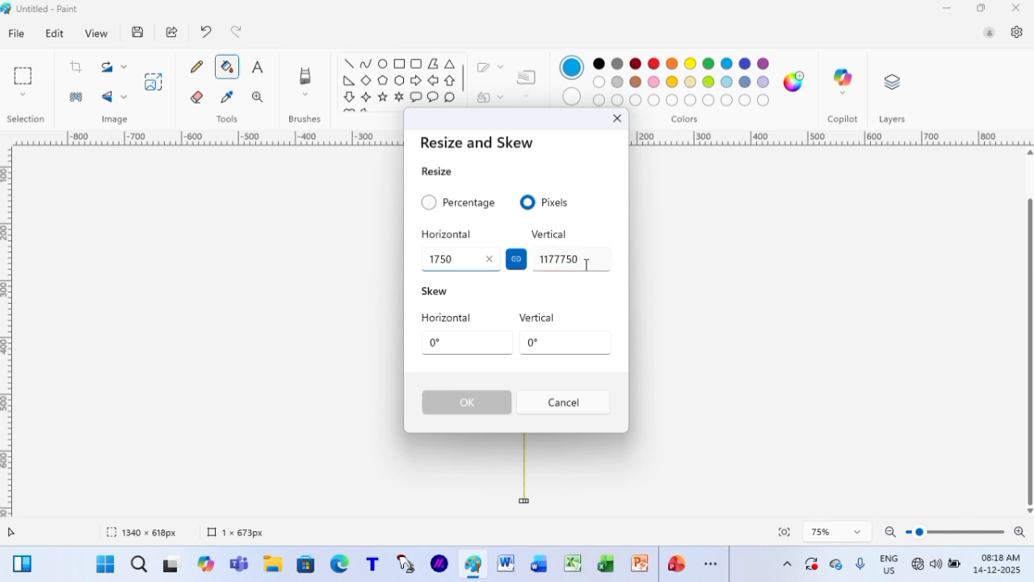
pyautogui.moveTo(539, 267); pyautogui.dragTo(617, 269)
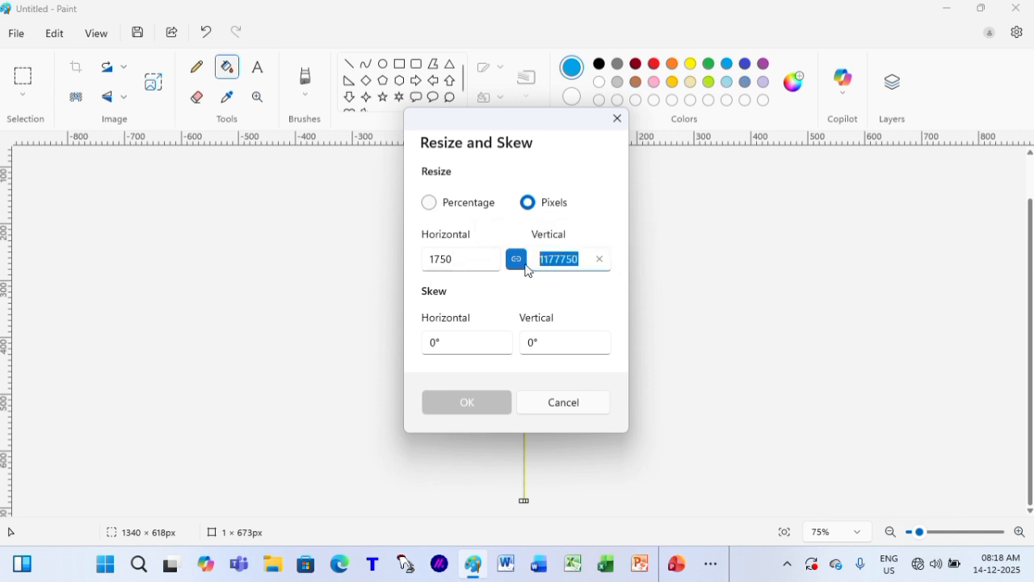
pyautogui.click(524, 265)
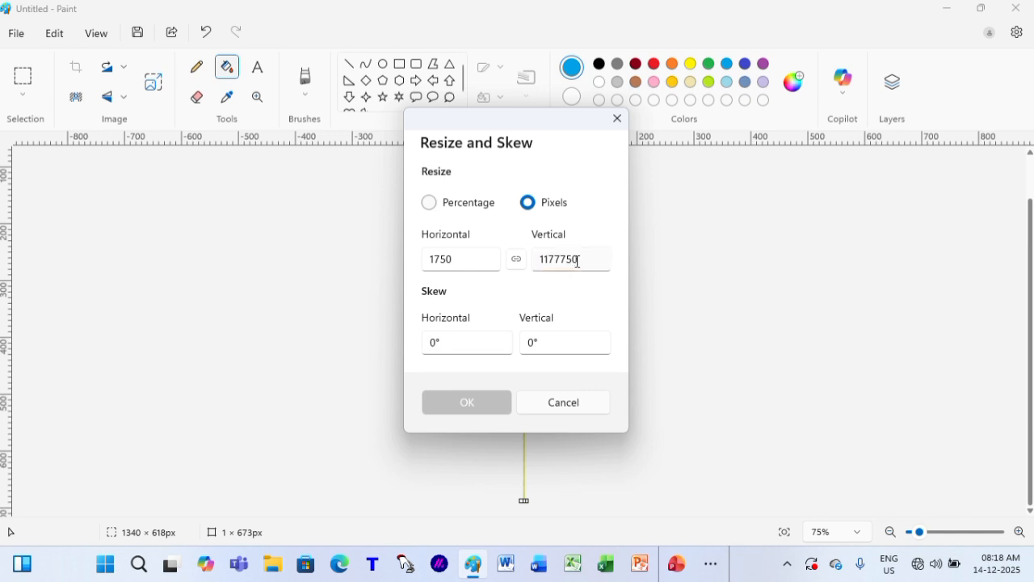
pyautogui.moveTo(540, 258); pyautogui.dragTo(651, 253)
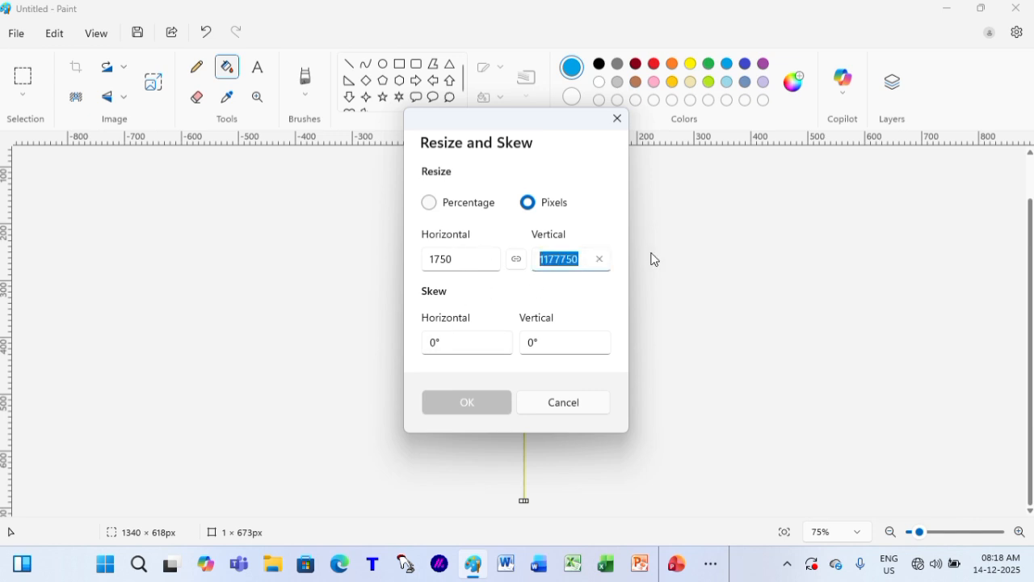
pyautogui.write('6')
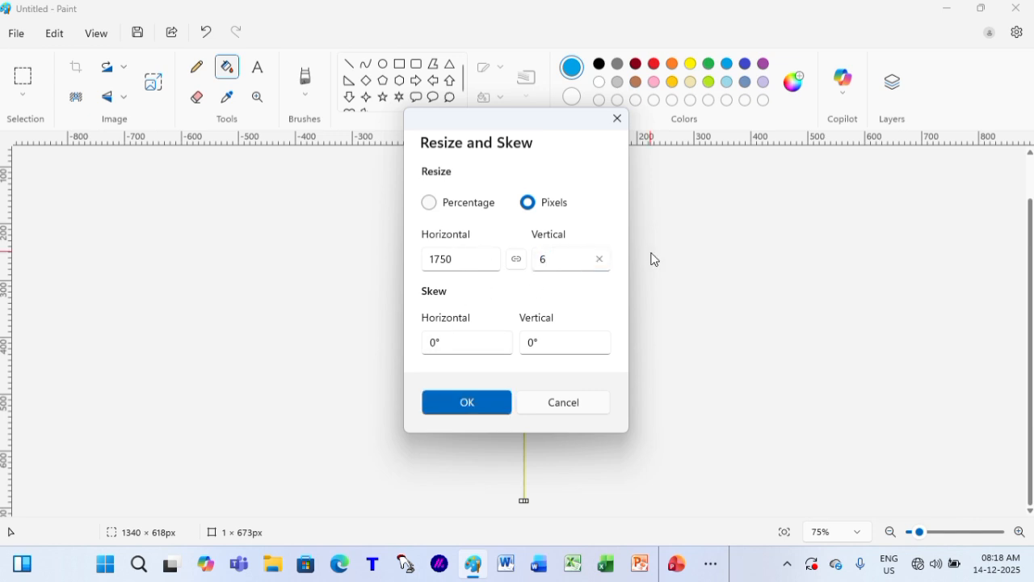
pyautogui.write('53')
pyautogui.press('Return')
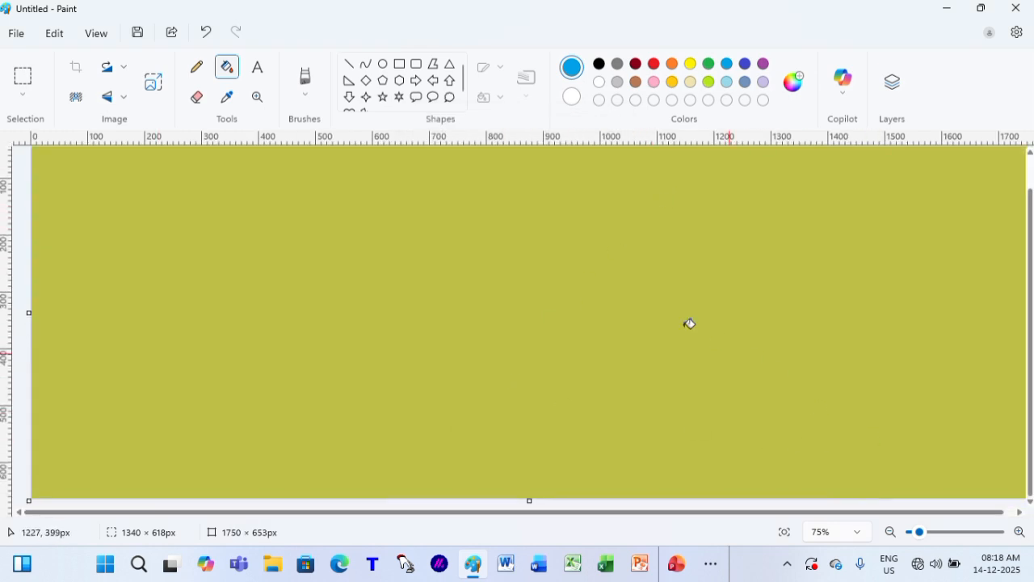
pyautogui.scroll(1, 623, 310)
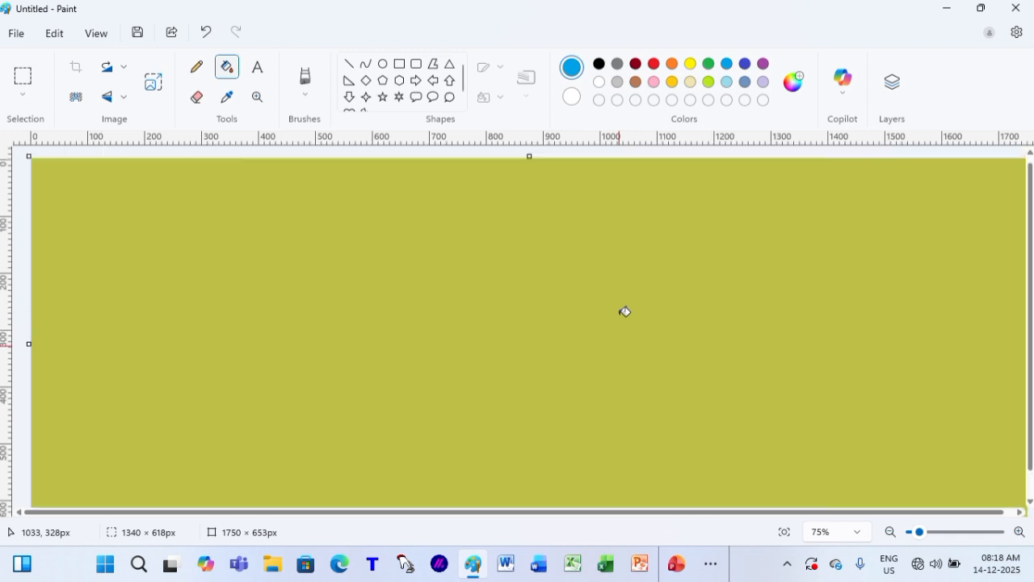
pyautogui.click(305, 80)
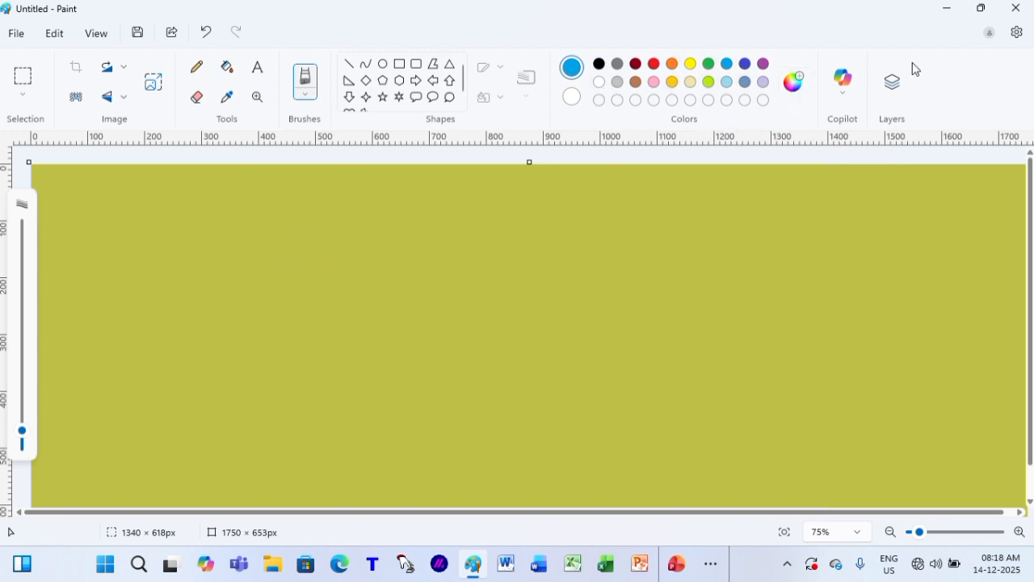
pyautogui.click(798, 87)
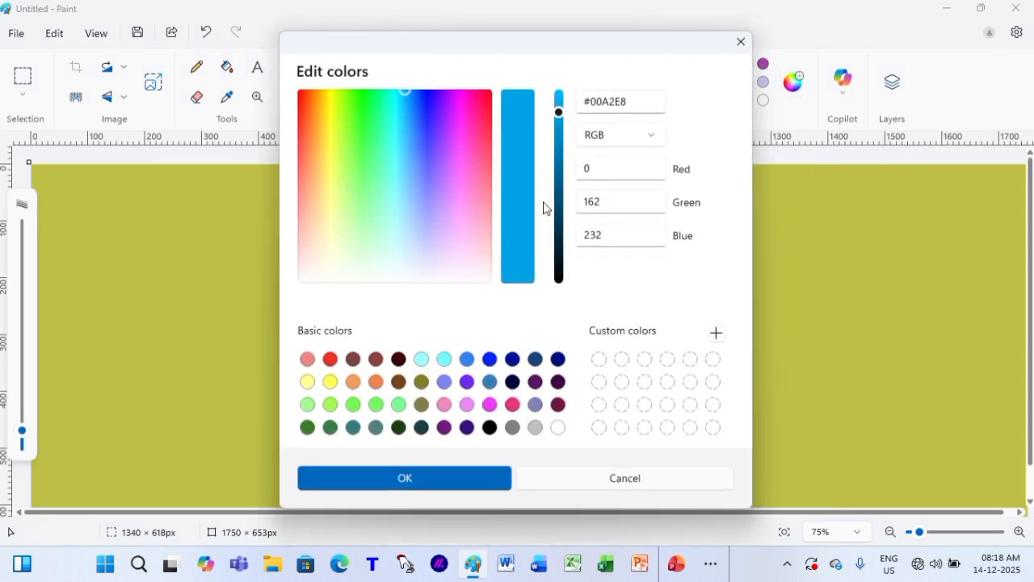
pyautogui.moveTo(333, 126); pyautogui.dragTo(427, 189)
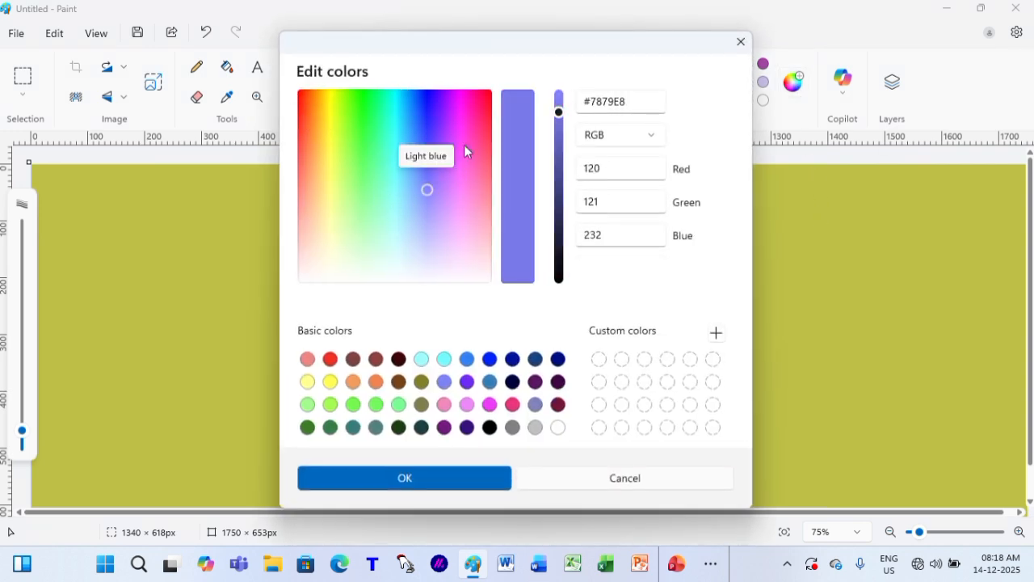
pyautogui.moveTo(465, 151); pyautogui.dragTo(368, 249)
pyautogui.moveTo(365, 191); pyautogui.dragTo(375, 121)
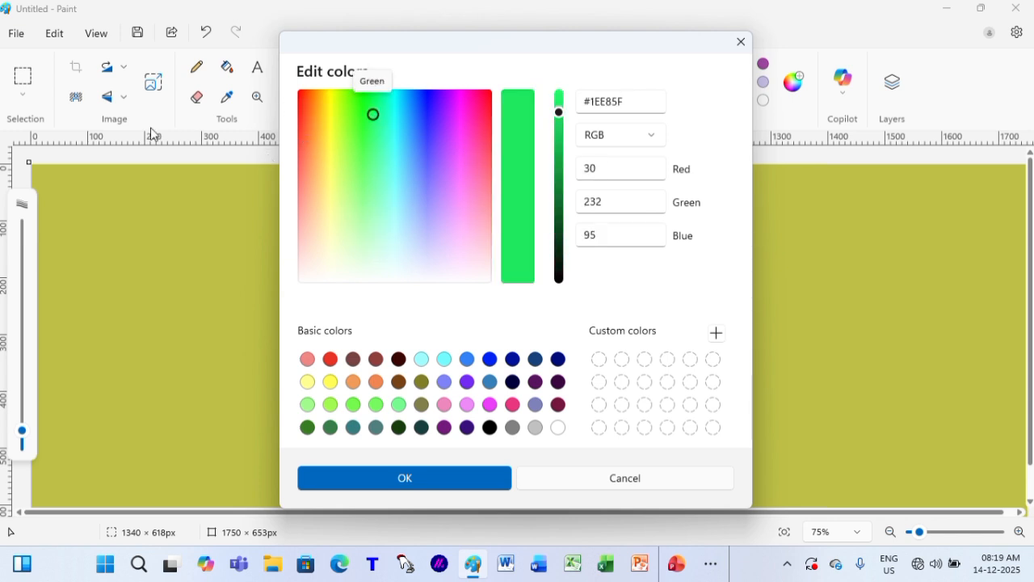
pyautogui.click(740, 41)
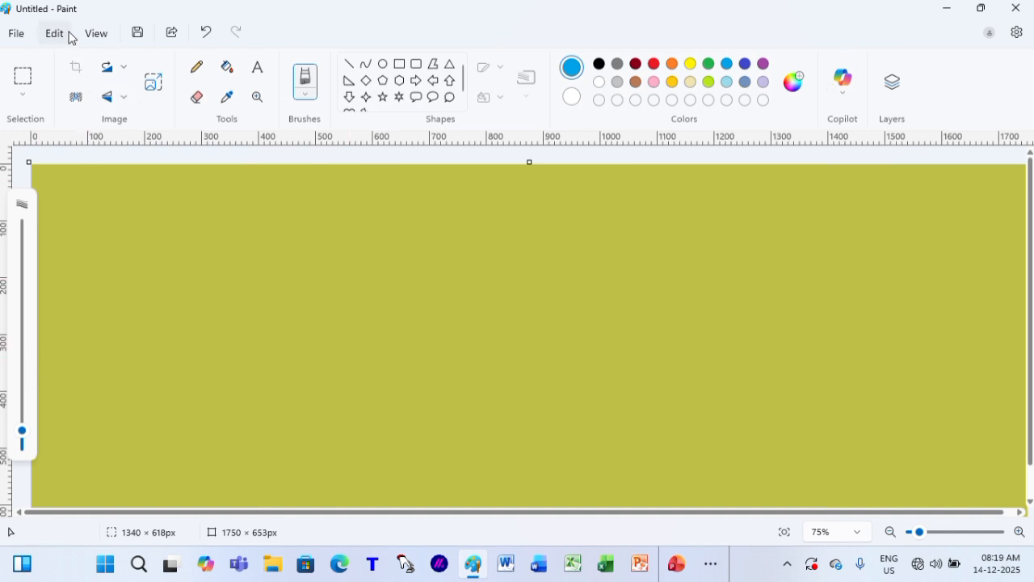
pyautogui.click(96, 33)
pyautogui.click(218, 259)
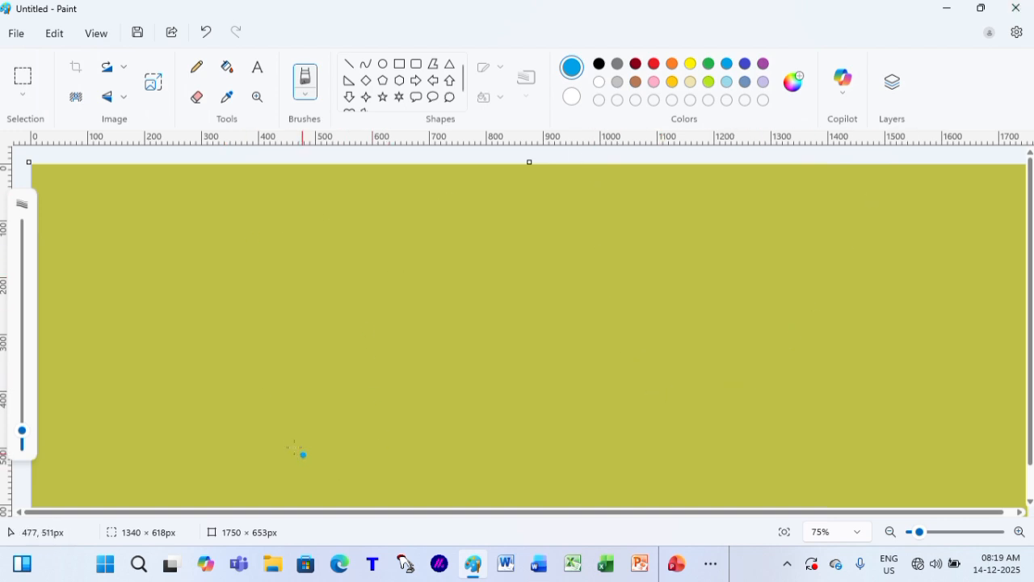
# - Draw a blue pentagon outline on the left half of the canvas and enlarge it to about 608 × 474 px
pyautogui.click(382, 80)
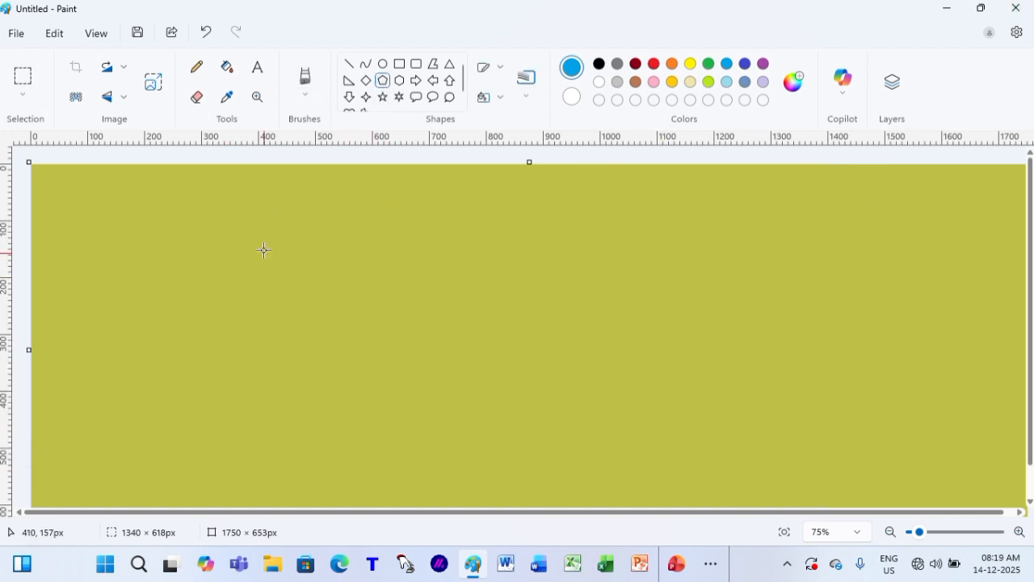
pyautogui.moveTo(260, 244); pyautogui.dragTo(577, 428)
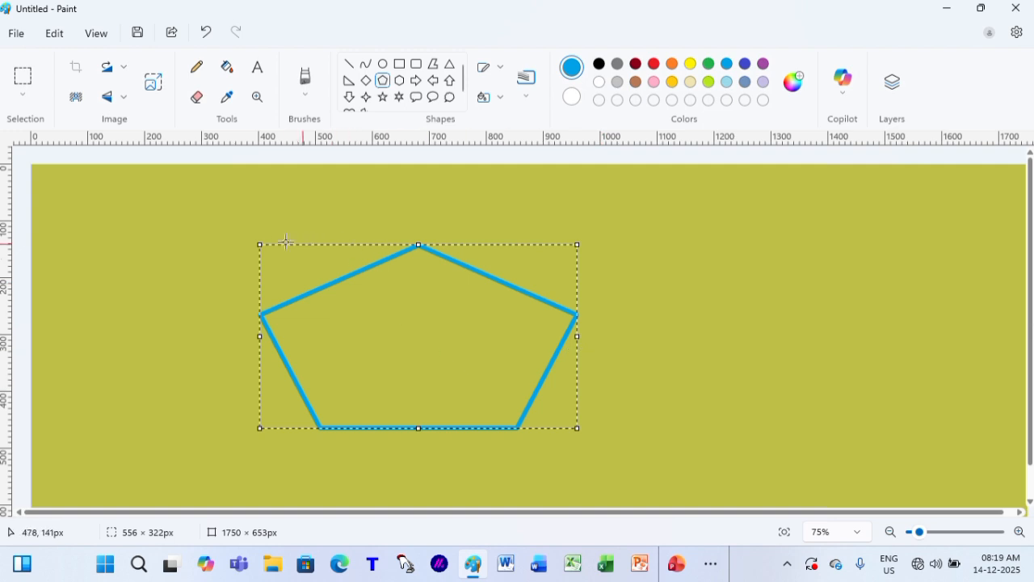
pyautogui.moveTo(260, 244); pyautogui.dragTo(230, 208)
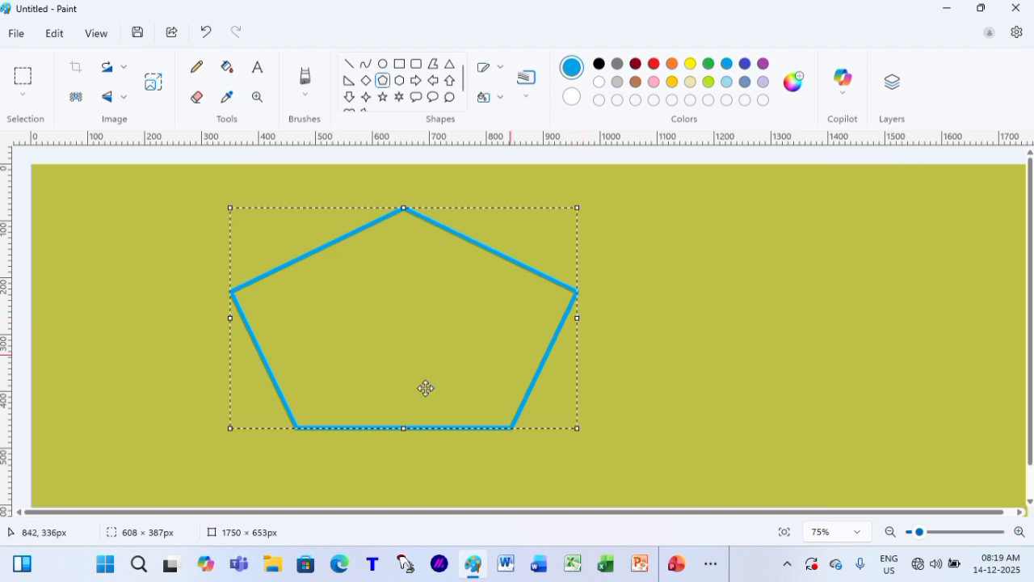
pyautogui.moveTo(413, 426); pyautogui.dragTo(412, 471)
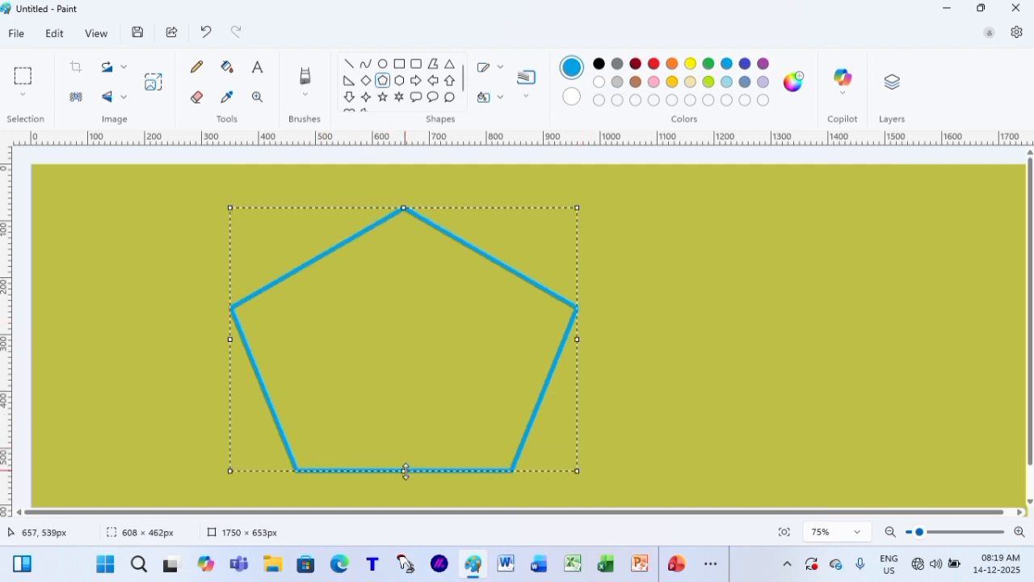
pyautogui.moveTo(410, 206); pyautogui.dragTo(409, 198)
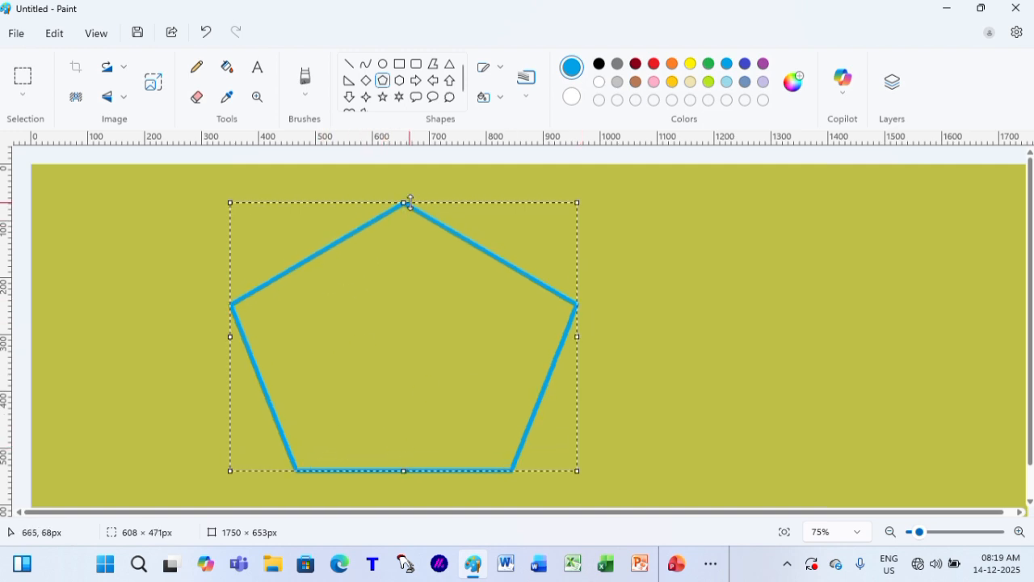
# - Shrink the pentagon to about 432 × 319 px and place it in the canvas's upper-left area
pyautogui.moveTo(393, 325); pyautogui.dragTo(196, 298)
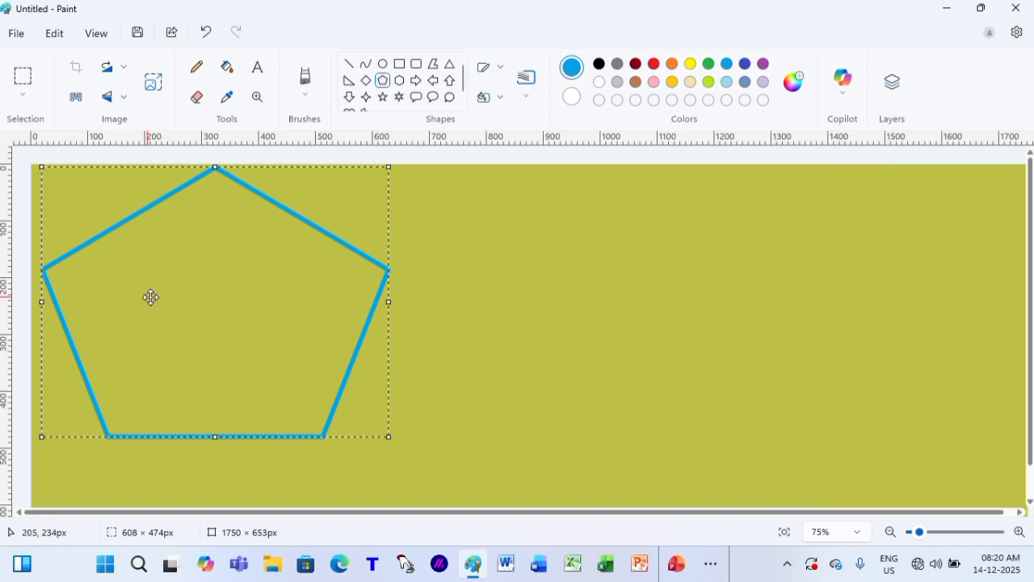
pyautogui.moveTo(162, 295); pyautogui.dragTo(185, 326)
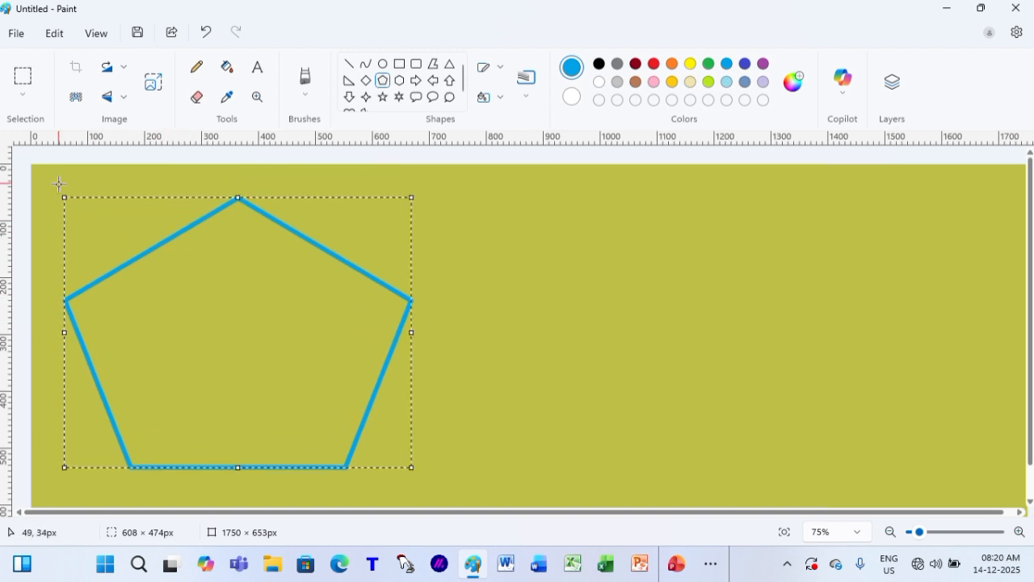
pyautogui.moveTo(63, 197); pyautogui.dragTo(165, 286)
pyautogui.moveTo(273, 401); pyautogui.dragTo(186, 323)
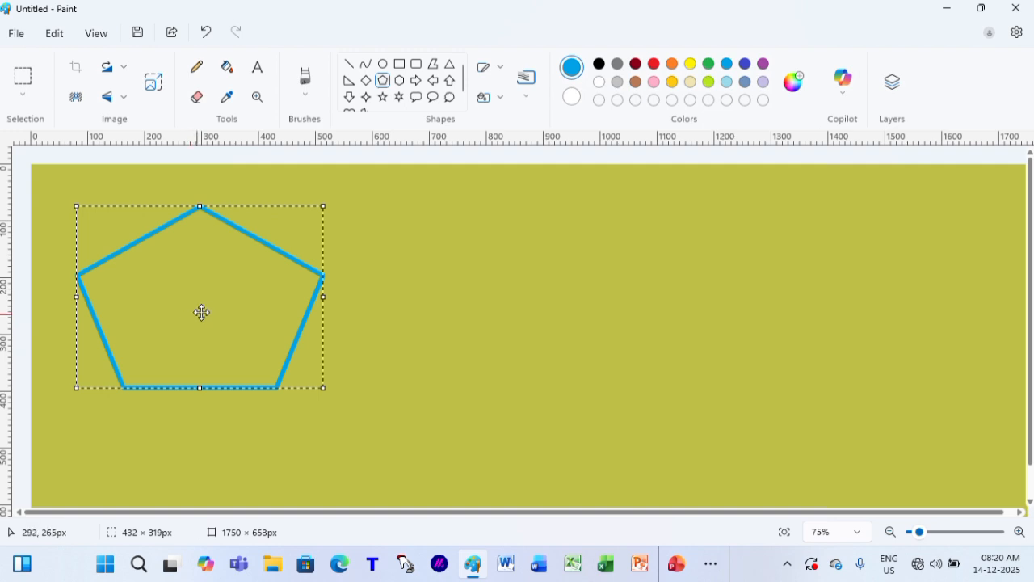
pyautogui.click(471, 39)
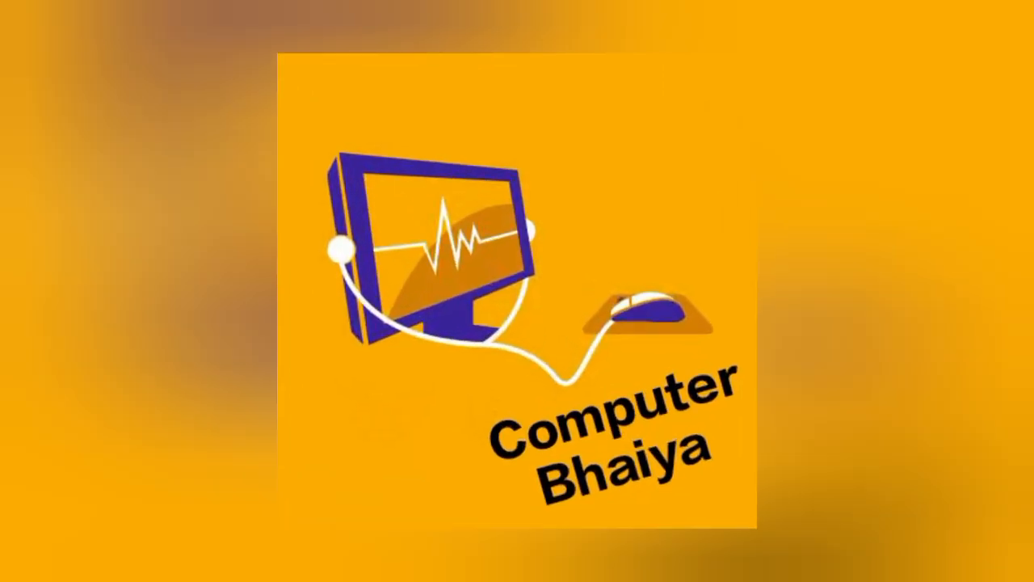